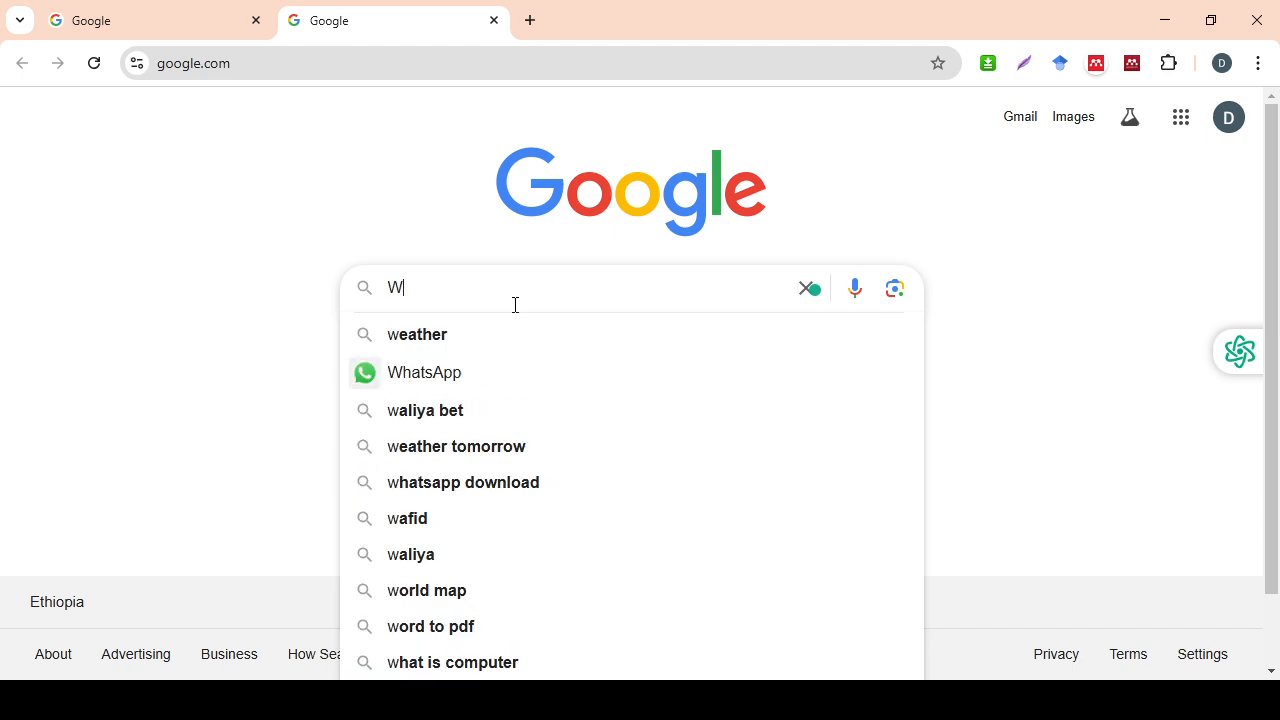
# Step: Search the web for world development indicators and open the World Bank DataBank result
pyautogui.write('ORLD')
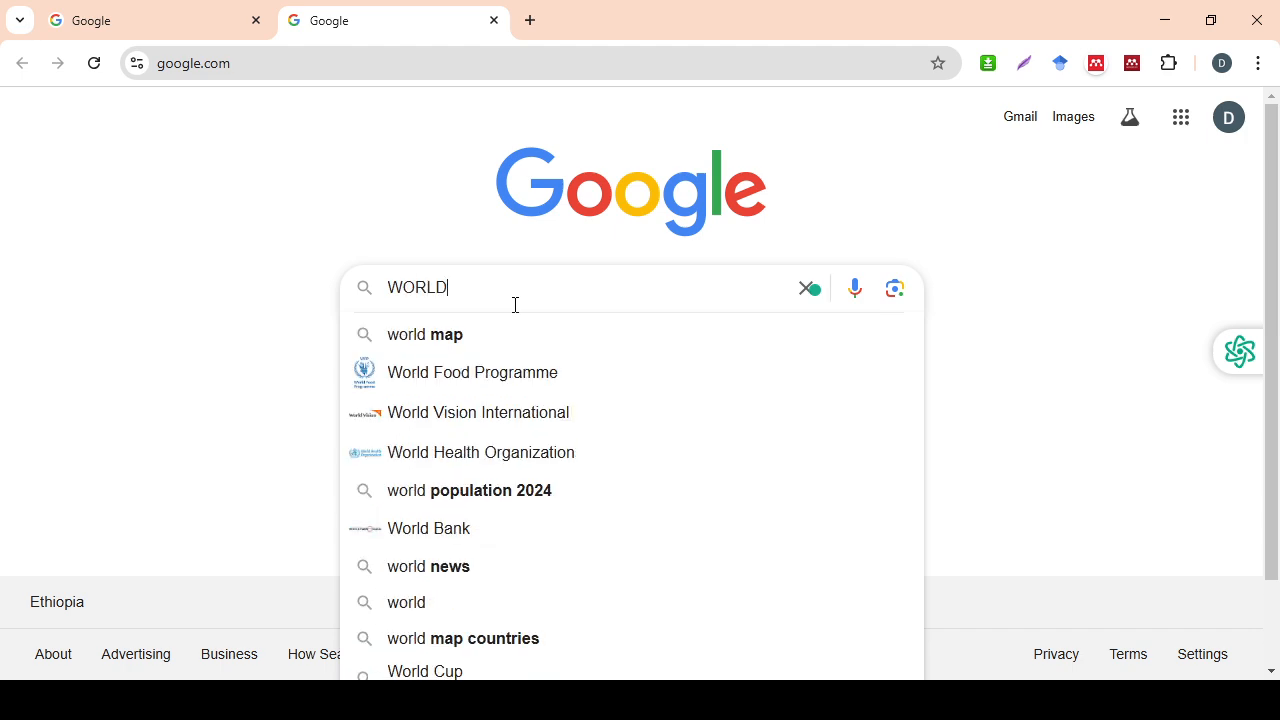
pyautogui.write(' DEV')
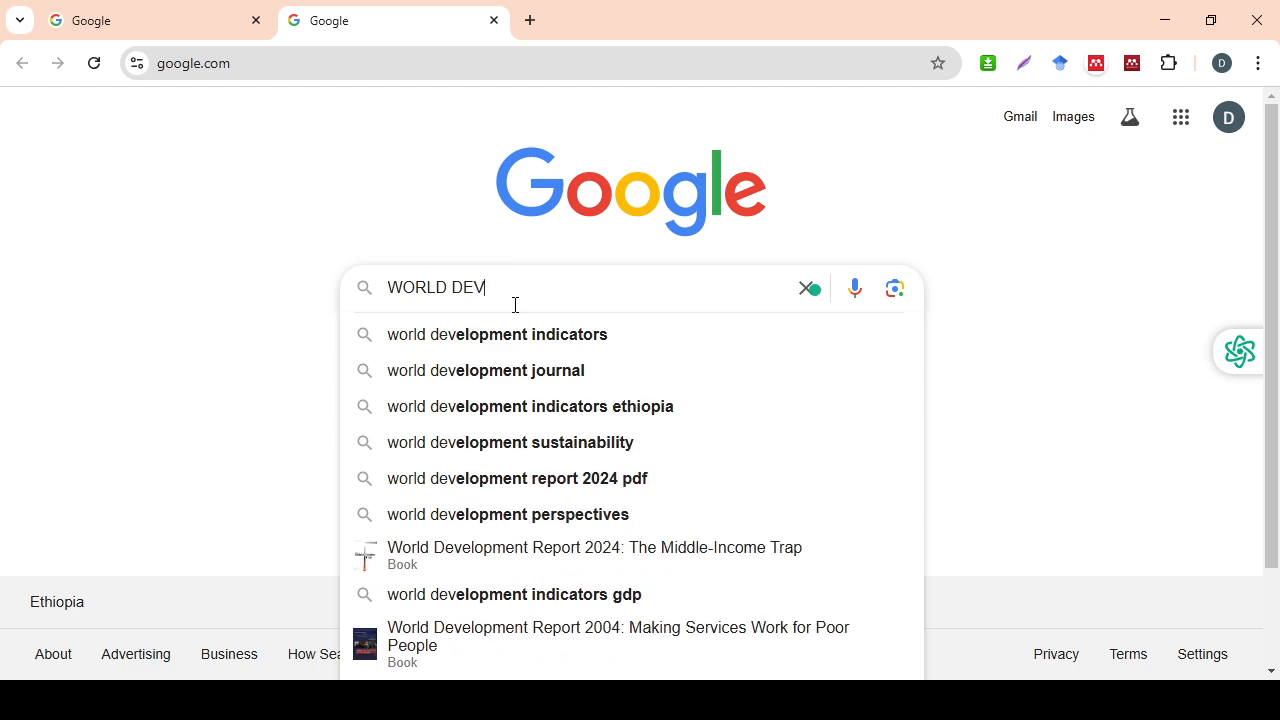
pyautogui.click(529, 336)
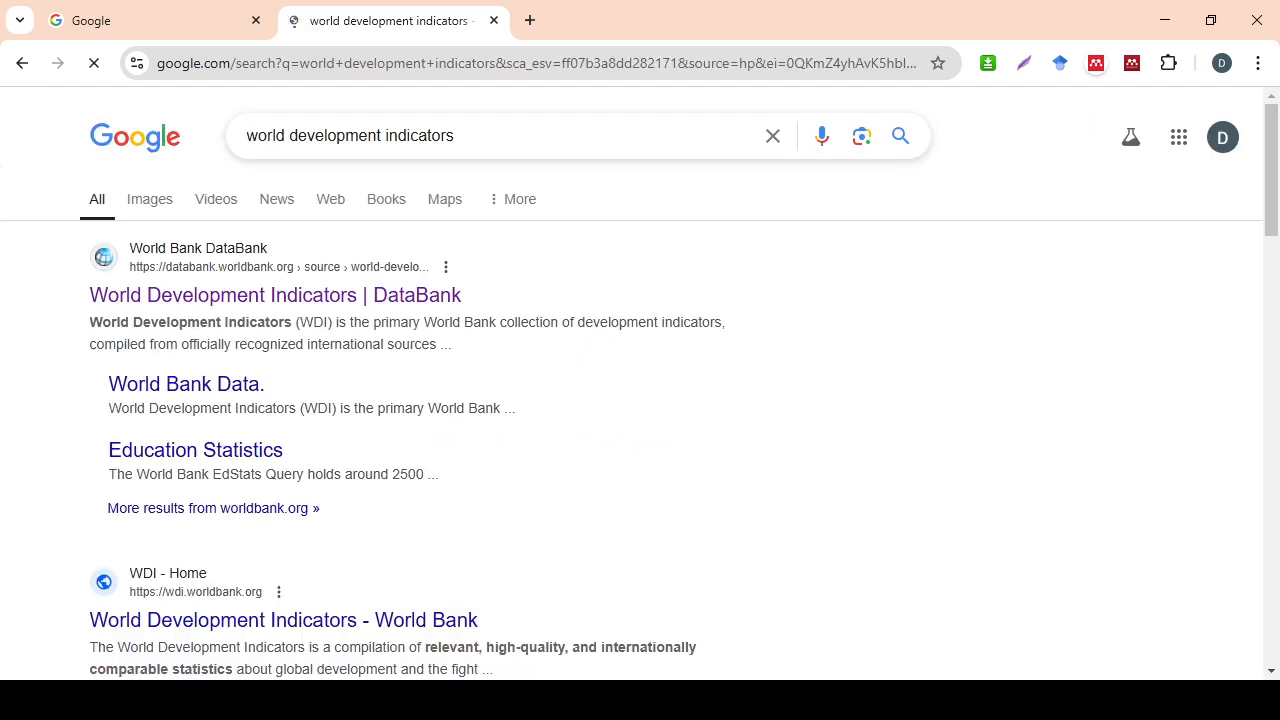
pyautogui.click(333, 305)
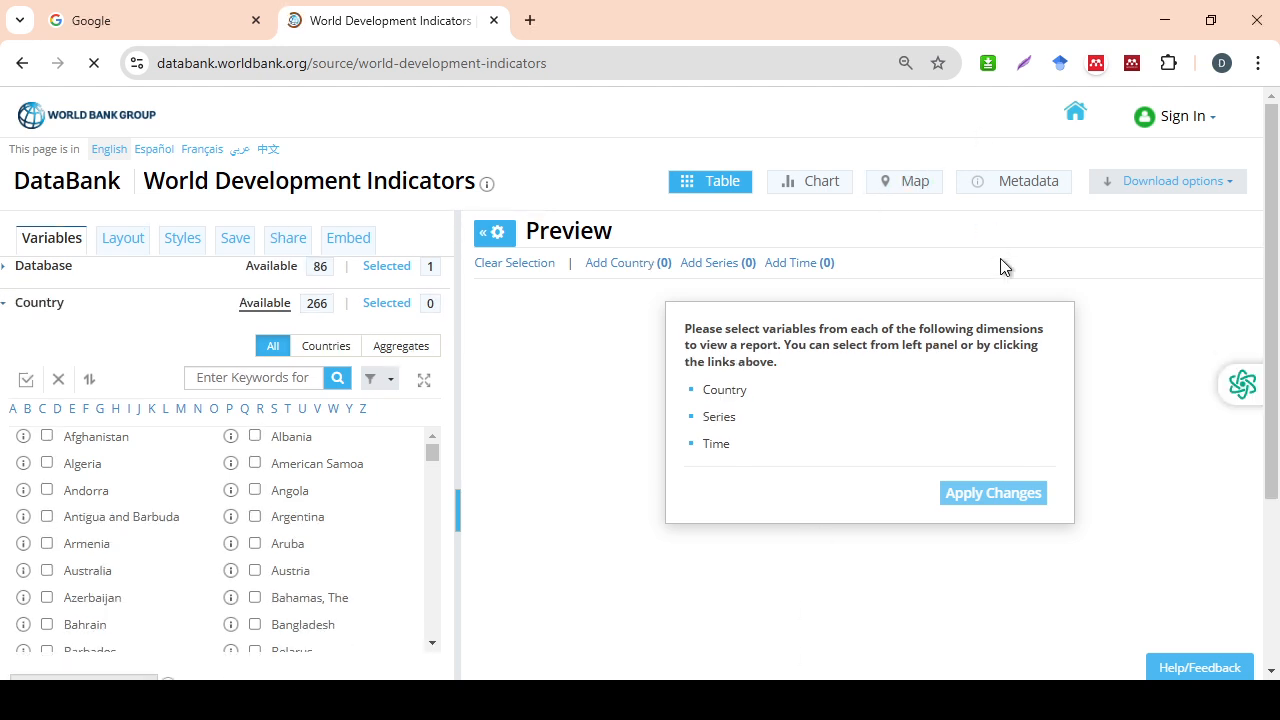
# Step: Enlarge the DataBank page for readability and dismiss the floating assistant widget overlapping it
pyautogui.hotkey('ctrl', '+')
pyautogui.hotkey('ctrl', '+')
pyautogui.hotkey('ctrl', '+')
pyautogui.hotkey('ctrl', '+')
pyautogui.hotkey('ctrl', '+')
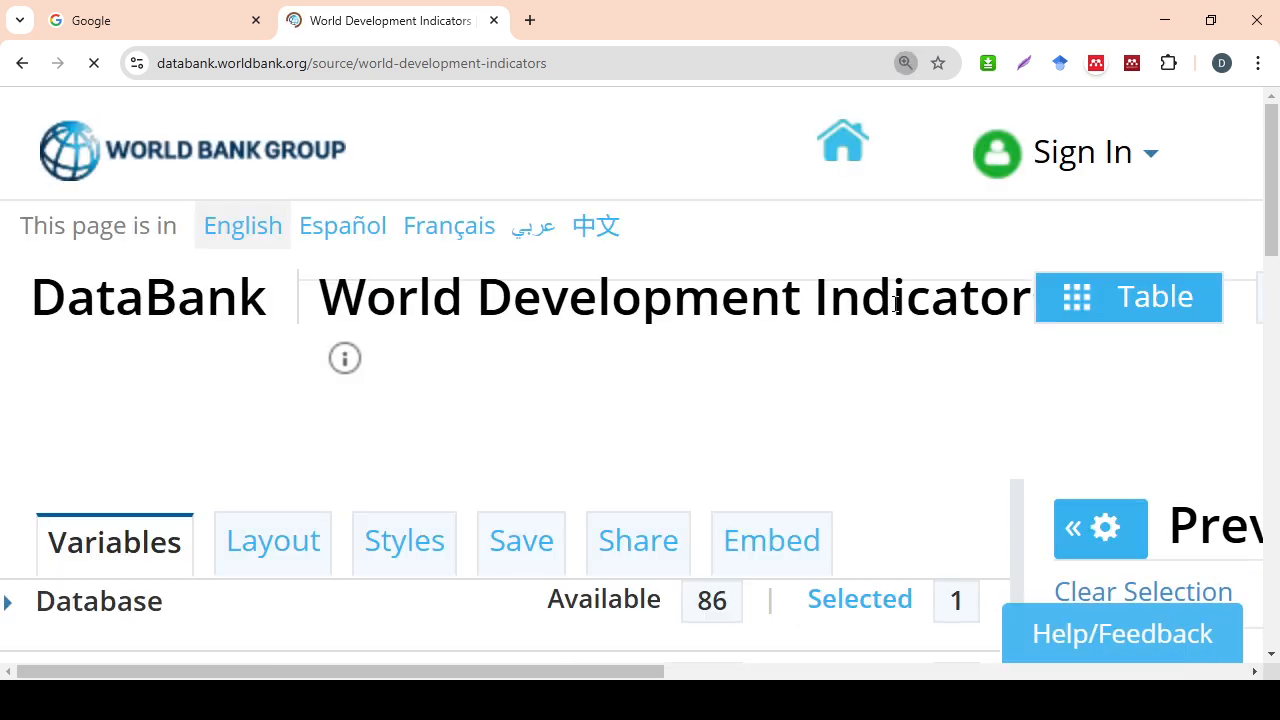
pyautogui.hotkey('ctrl', '-')
pyautogui.hotkey('ctrl', '-')
pyautogui.hotkey('ctrl', '-')
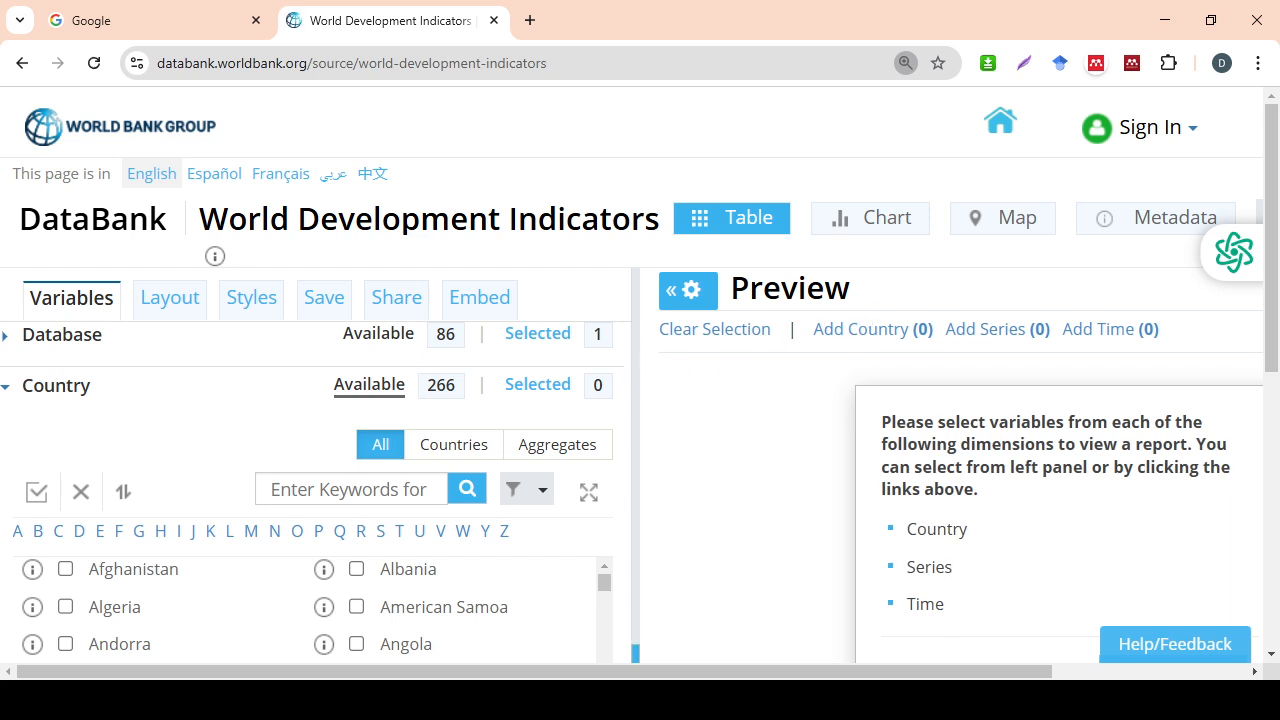
pyautogui.click(866, 700)
pyautogui.click(749, 622)
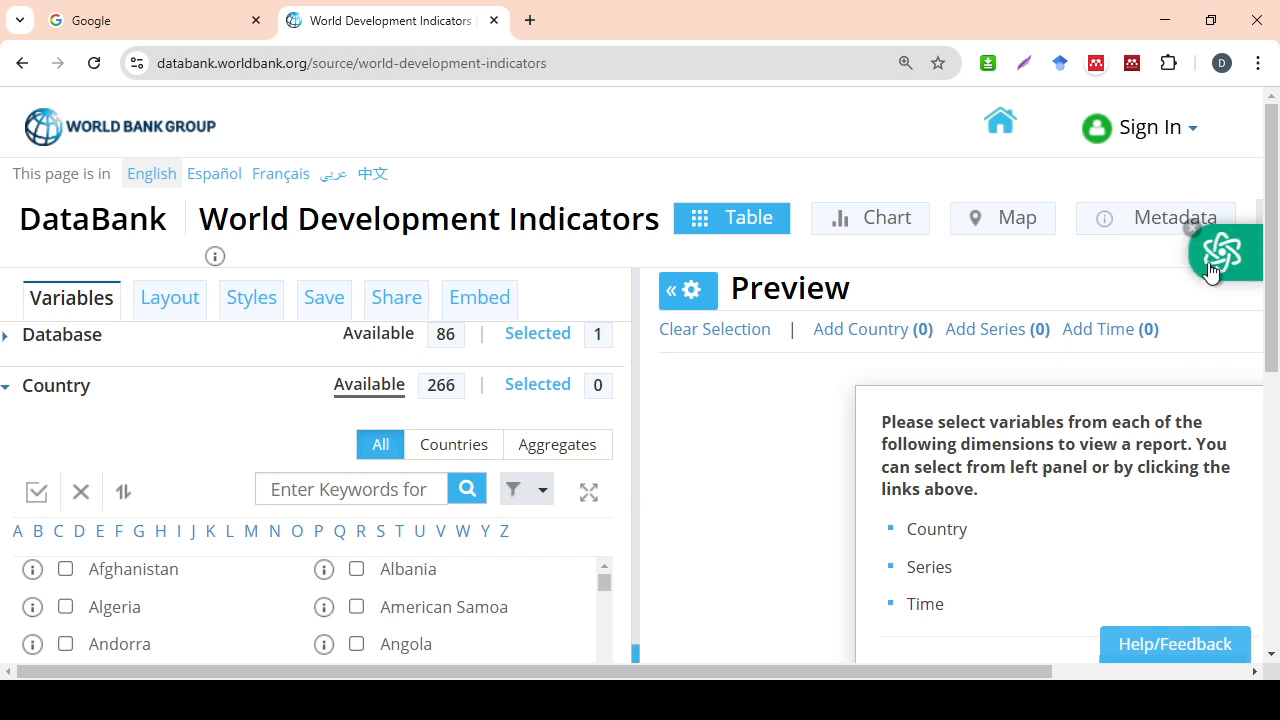
pyautogui.moveTo(1220, 254)
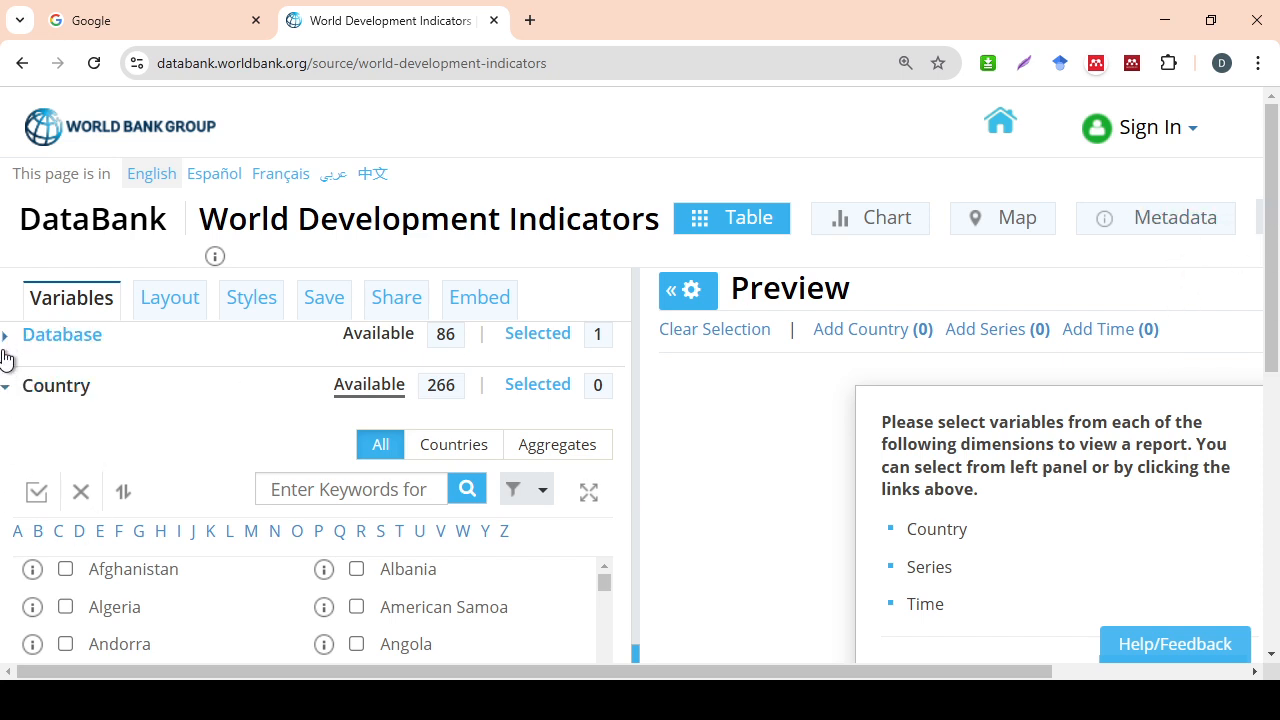
# Step: Filter the available countries to the Sub-Saharan Africa region
pyautogui.click(5, 395)
pyautogui.click(4, 399)
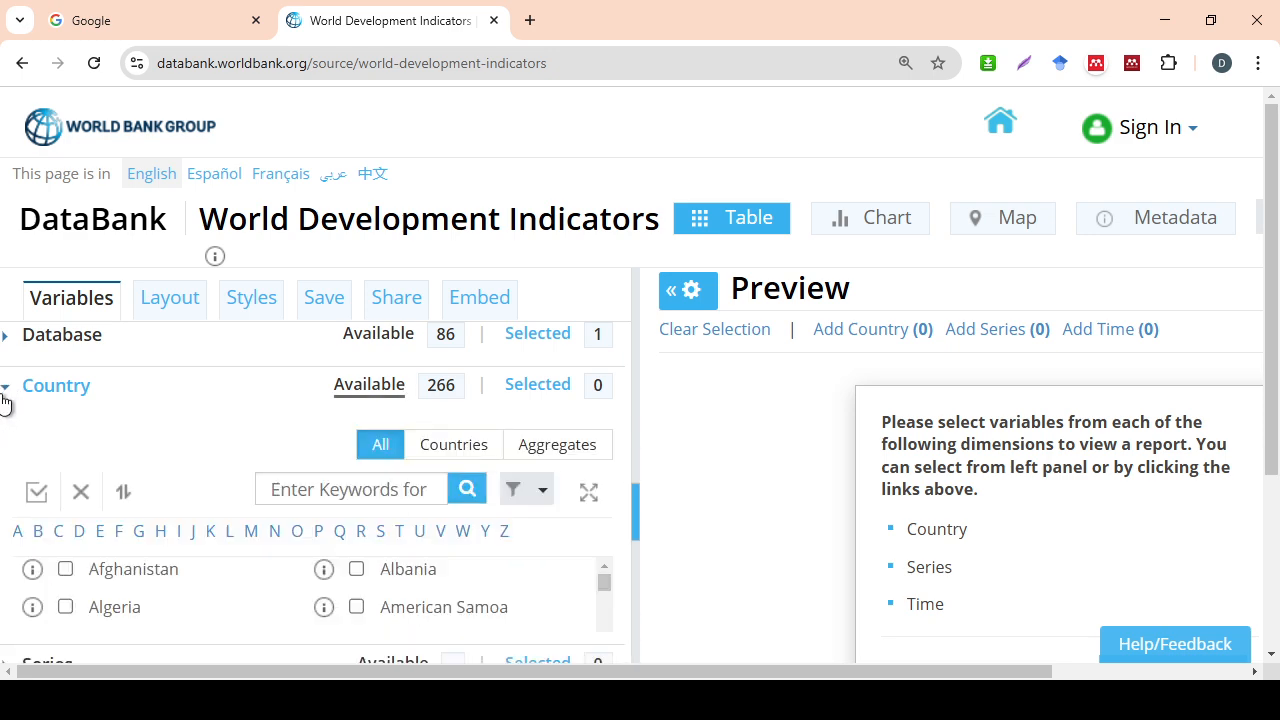
pyautogui.click(543, 491)
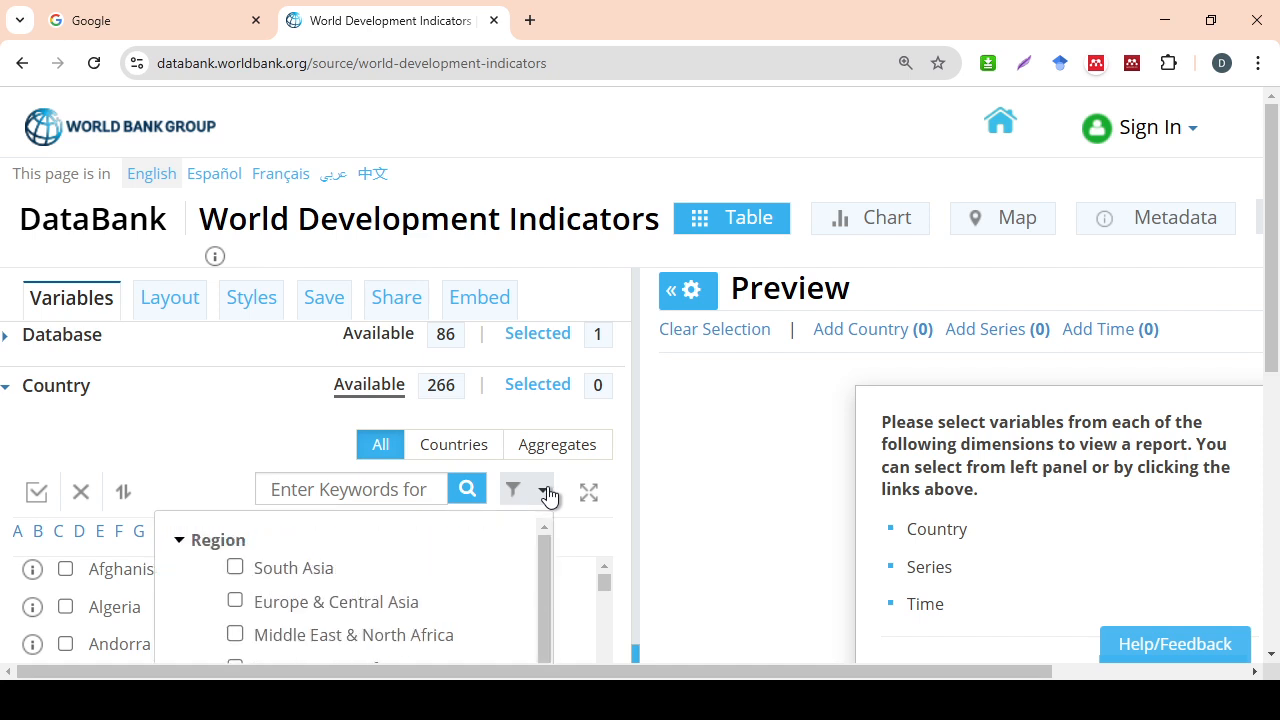
pyautogui.moveTo(1274, 283); pyautogui.dragTo(1276, 337)
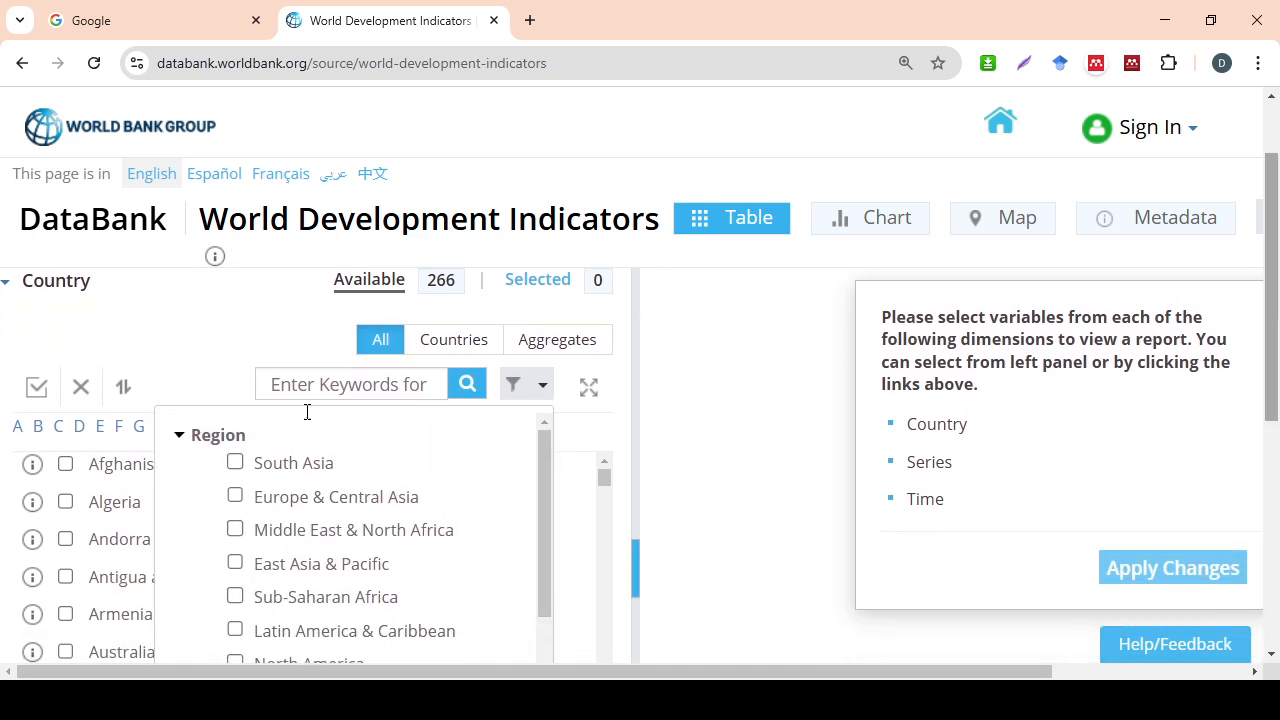
pyautogui.click(235, 597)
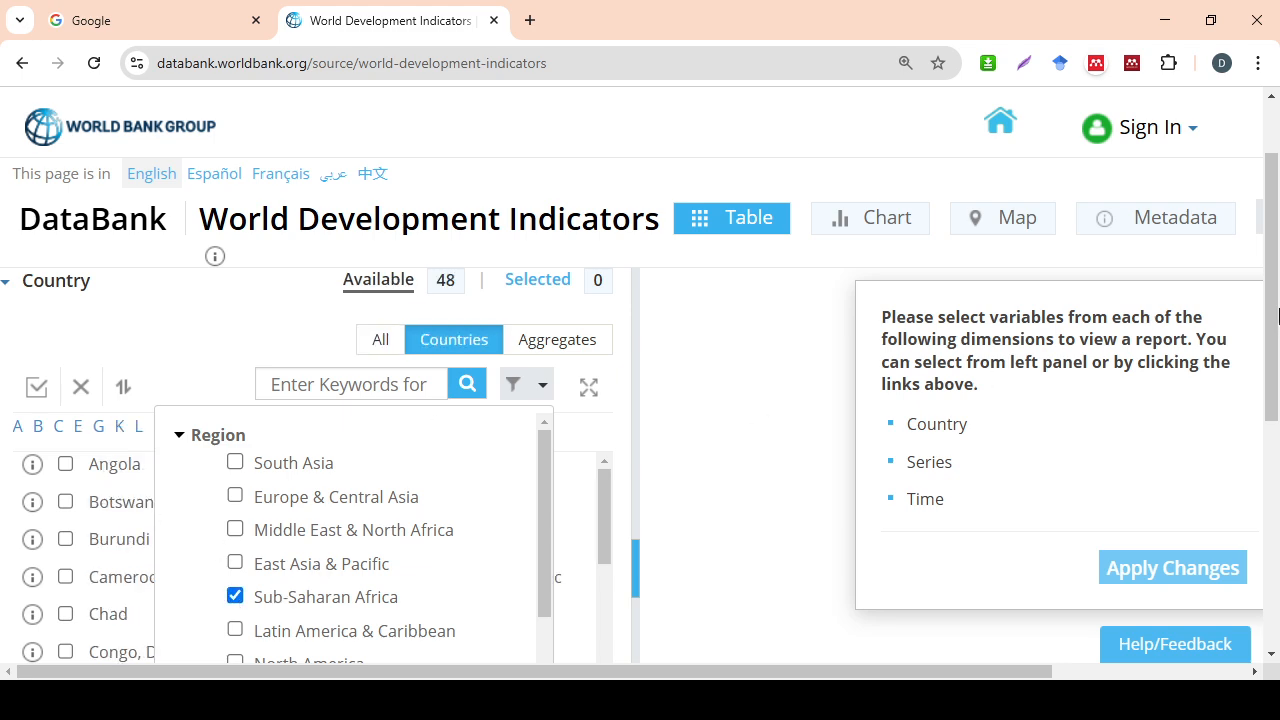
# Step: Review the remaining region and income filters, then select all the filtered Sub-Saharan African countries and collapse the country list
pyautogui.moveTo(1277, 316); pyautogui.dragTo(1276, 356)
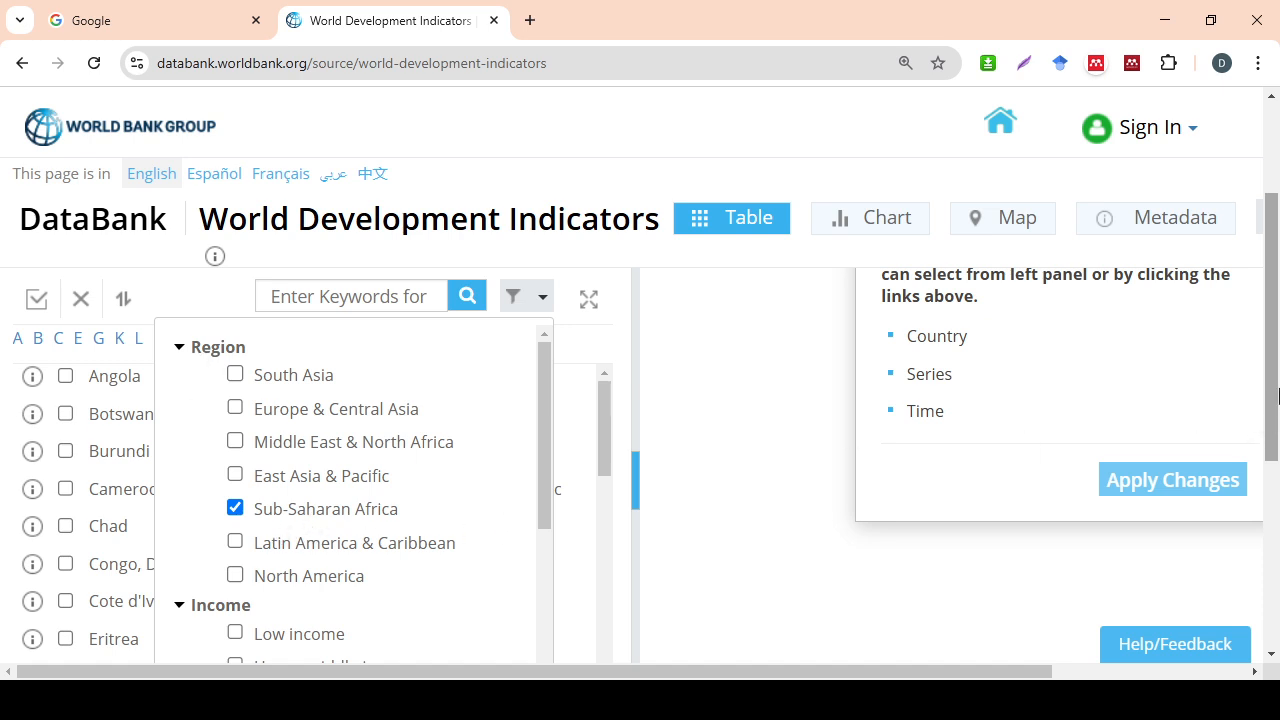
pyautogui.scroll(-1, 1278, 396)
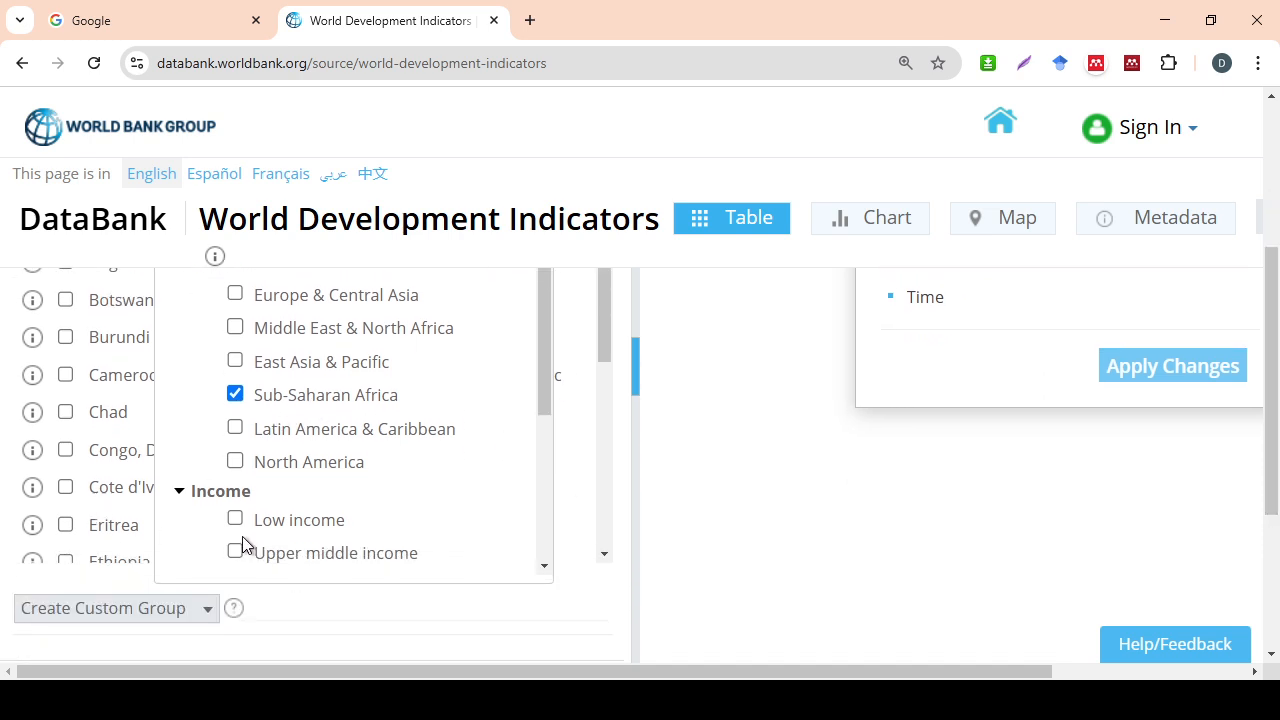
pyautogui.scroll(-1, 549, 577)
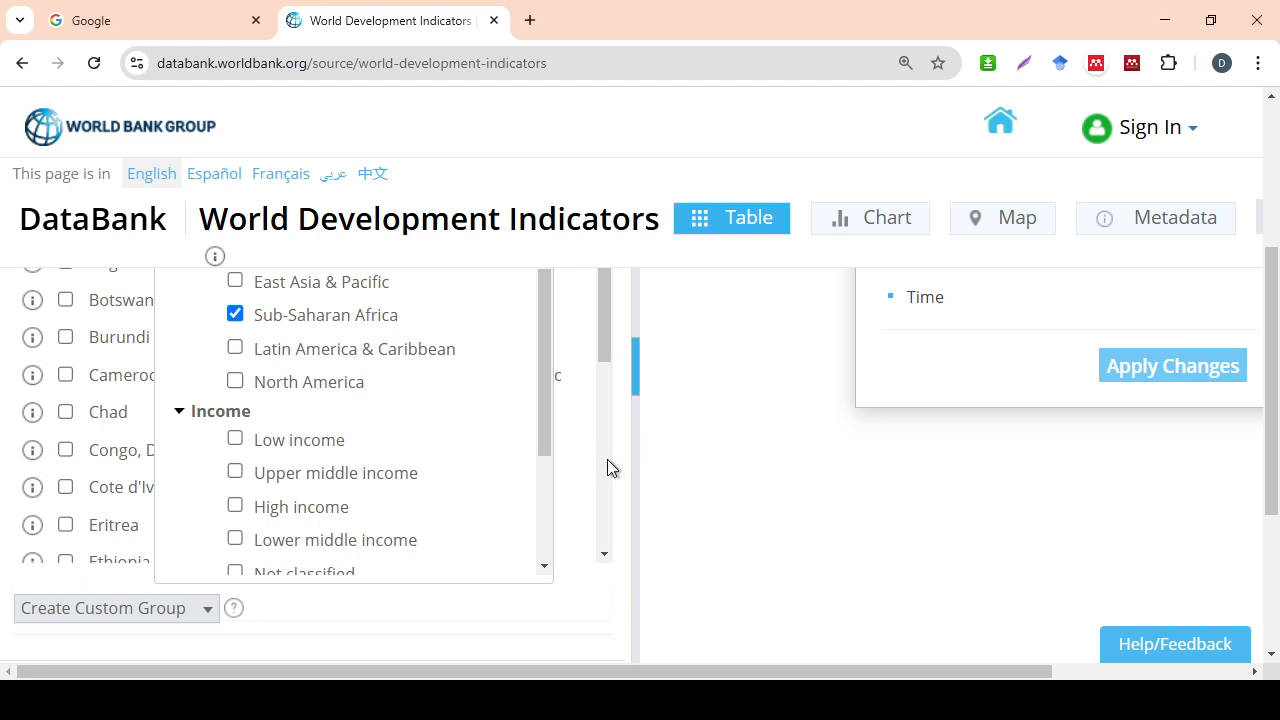
pyautogui.scroll(2, 1273, 472)
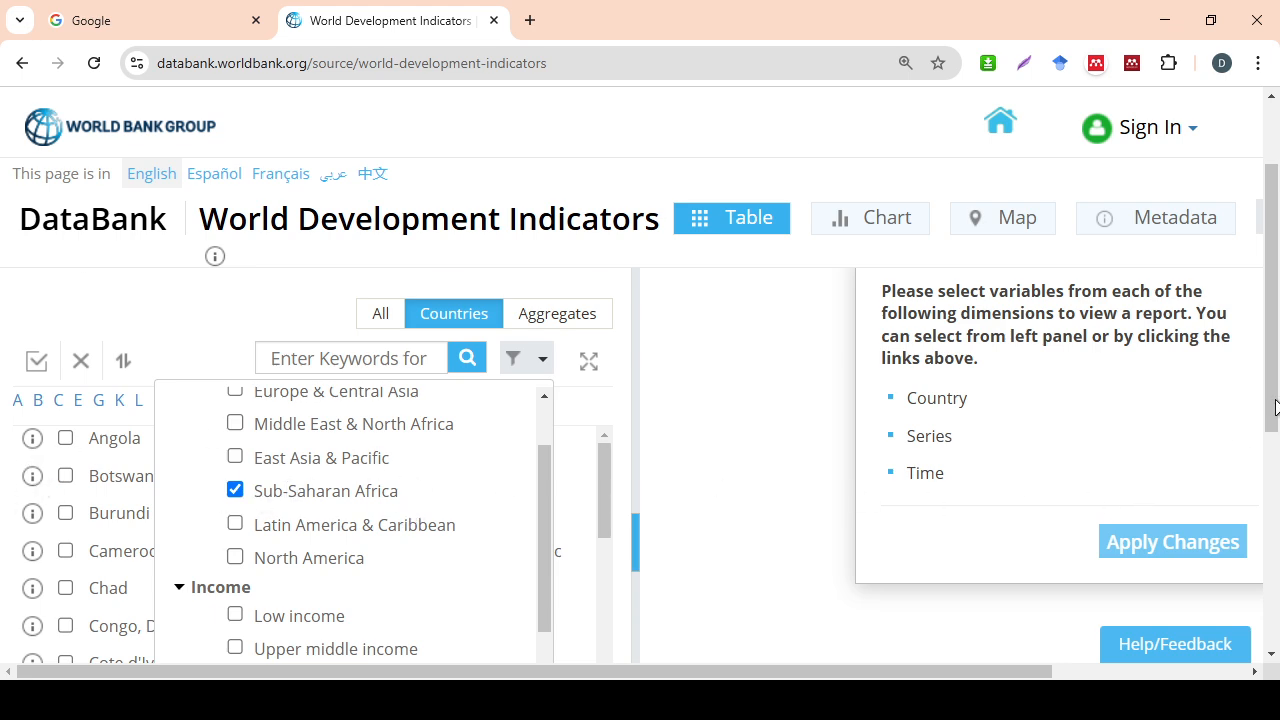
pyautogui.scroll(2, 1275, 415)
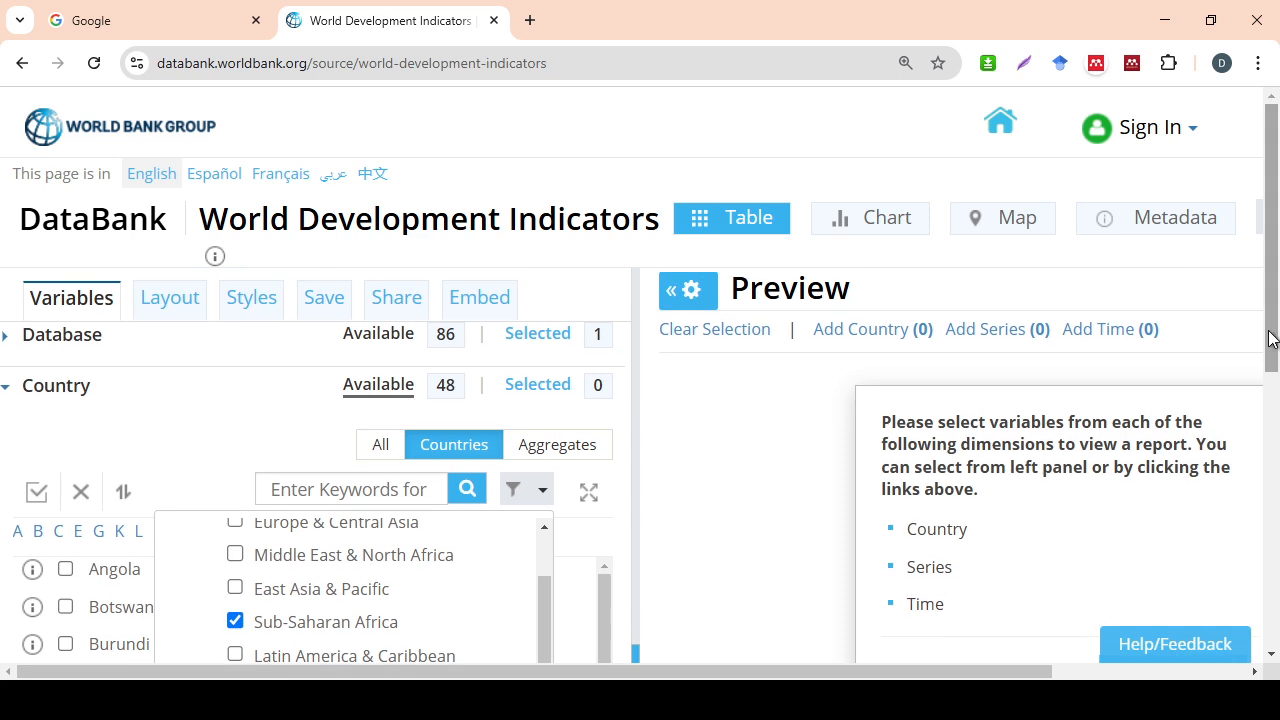
pyautogui.click(38, 497)
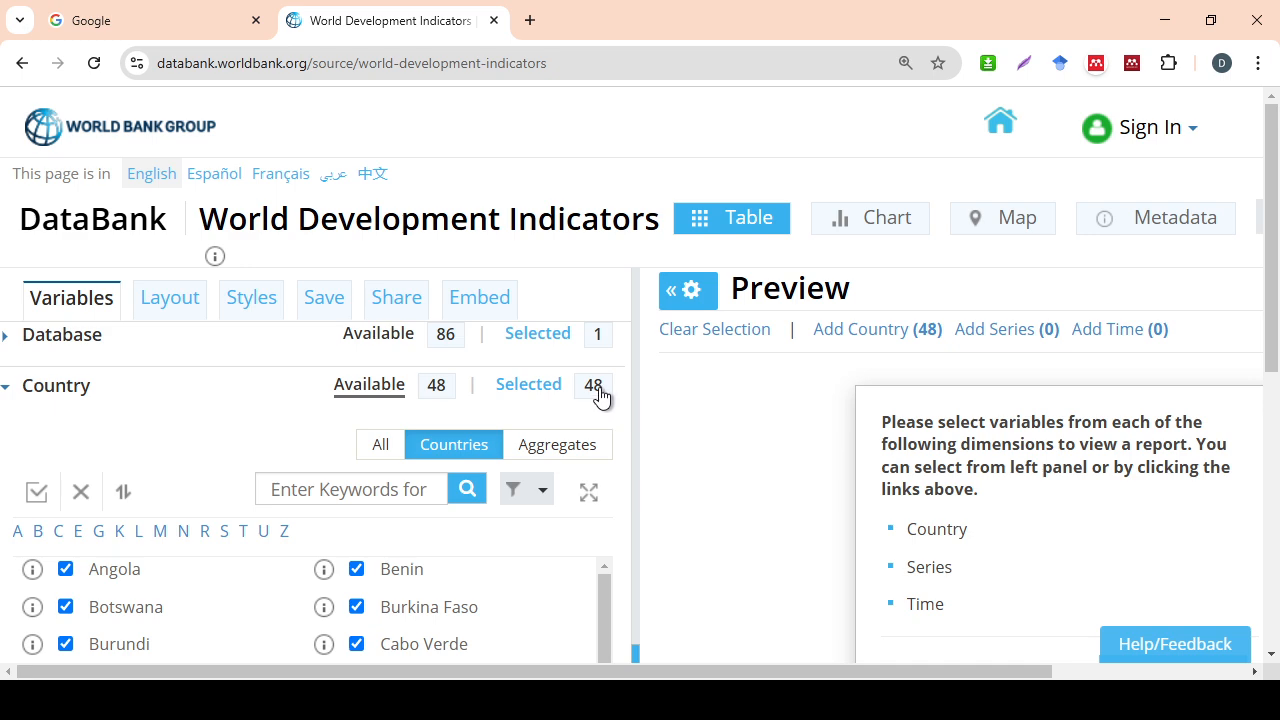
pyautogui.click(5, 385)
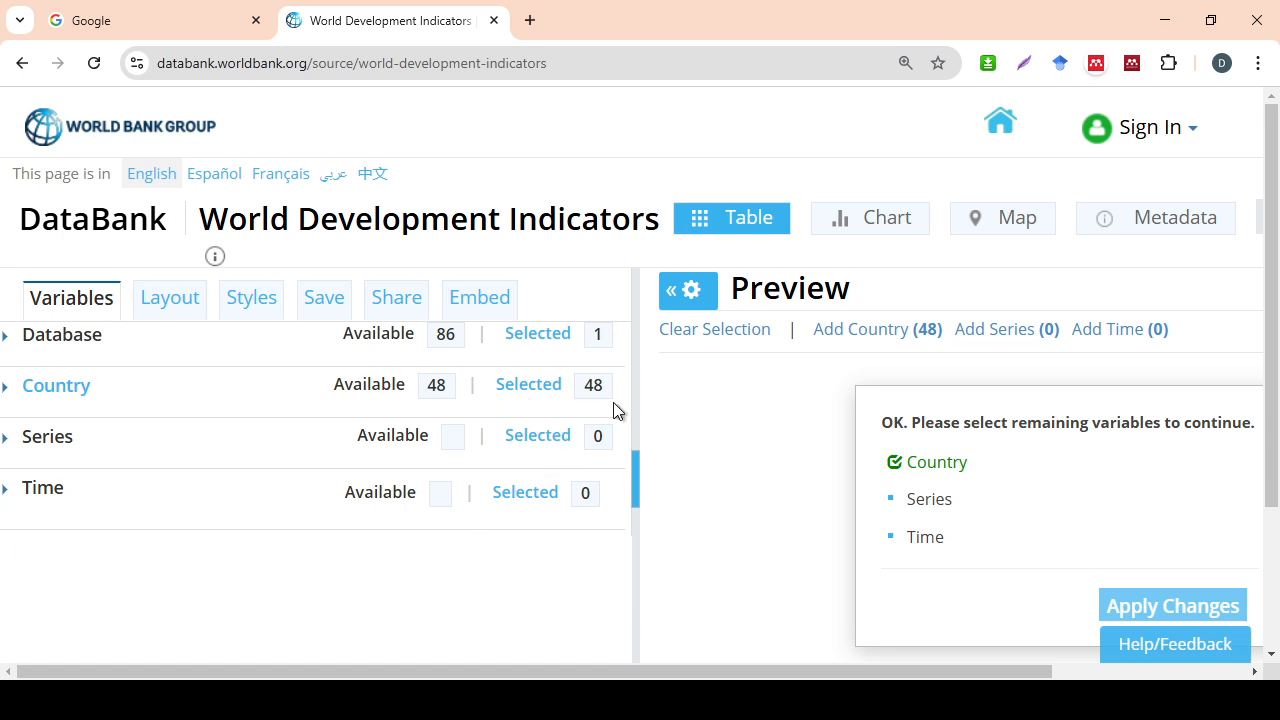
# Step: Add GDP (constant 2015 US$) and ICT goods exports (% of total goods exports) to the selected series
pyautogui.click(5, 436)
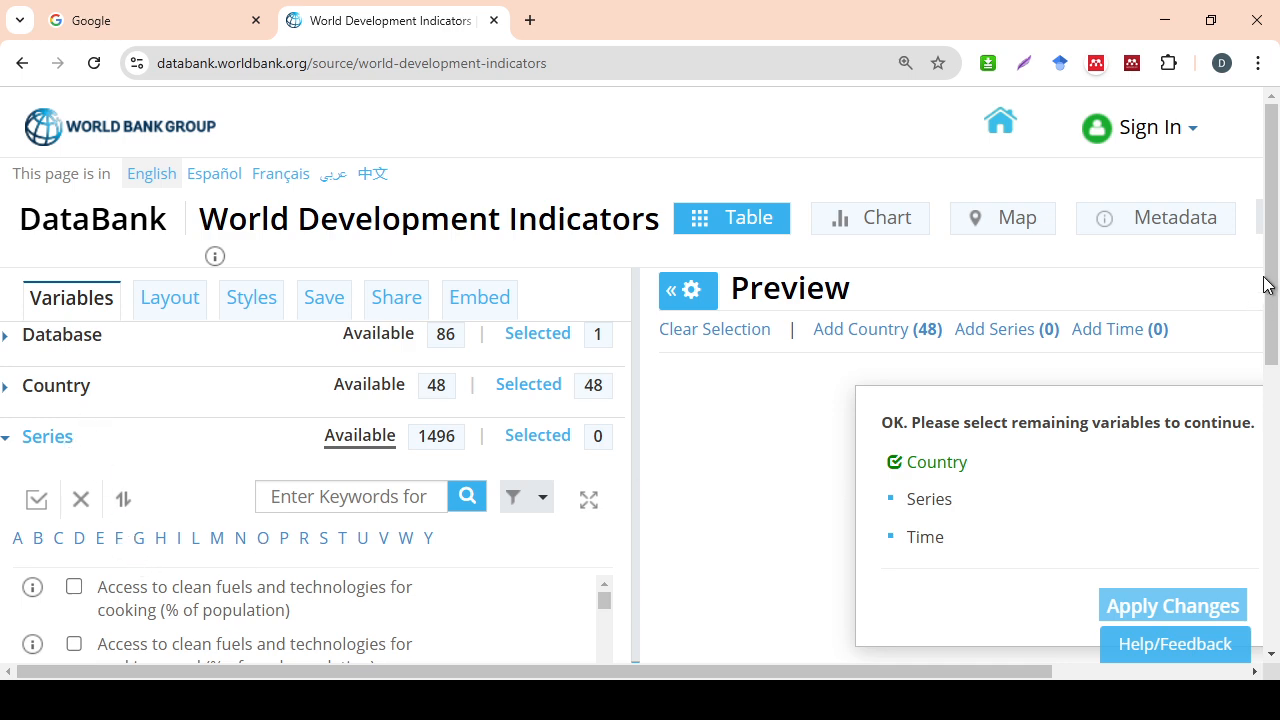
pyautogui.moveTo(1266, 283); pyautogui.dragTo(1272, 326)
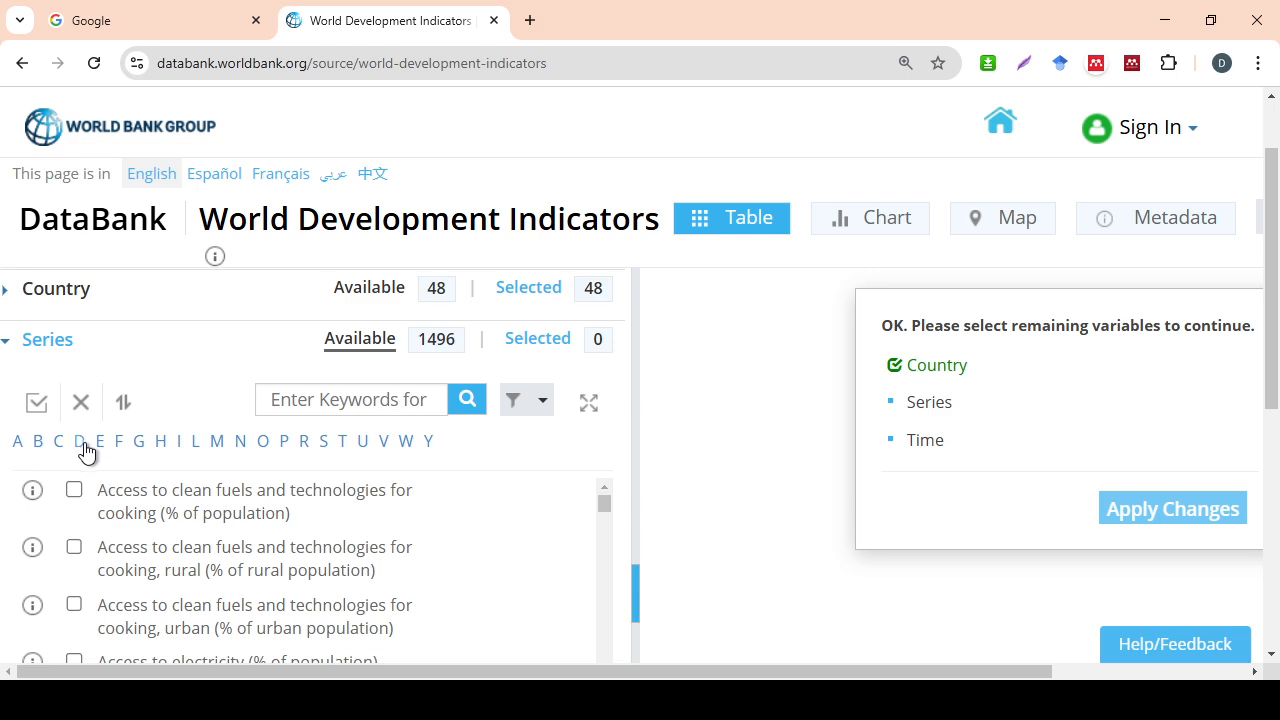
pyautogui.click(138, 444)
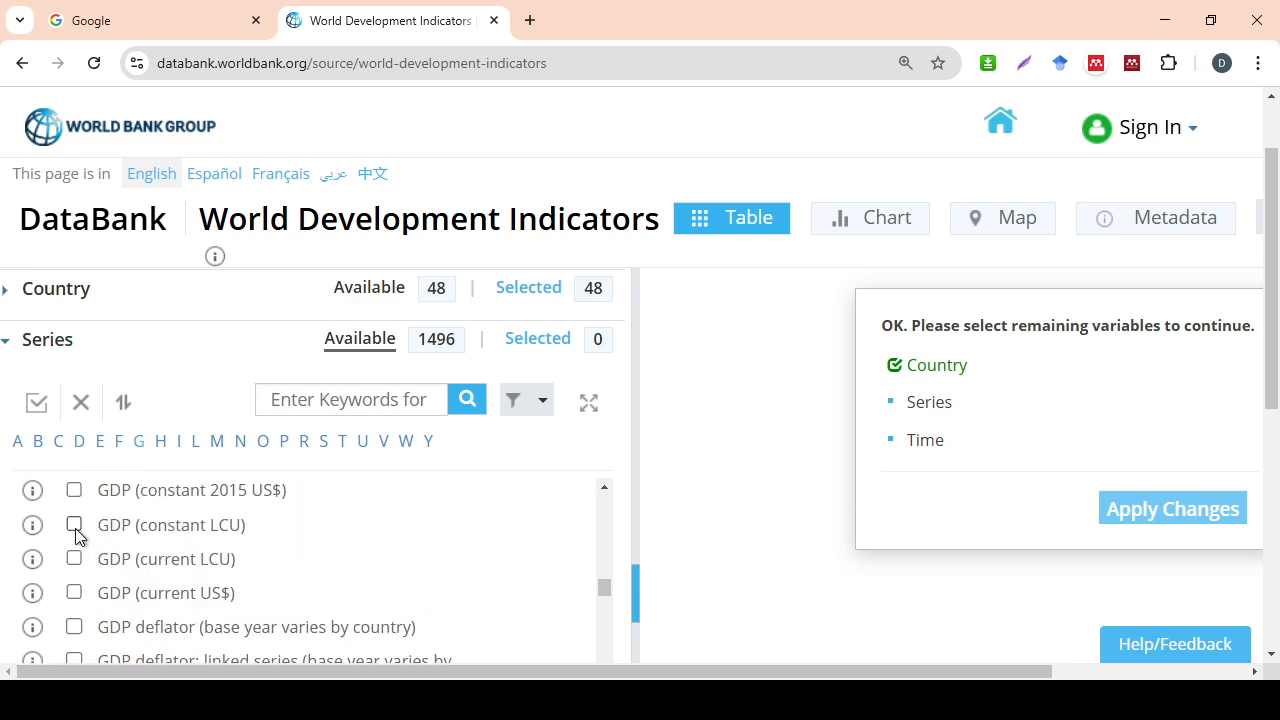
pyautogui.click(74, 491)
pyautogui.click(184, 442)
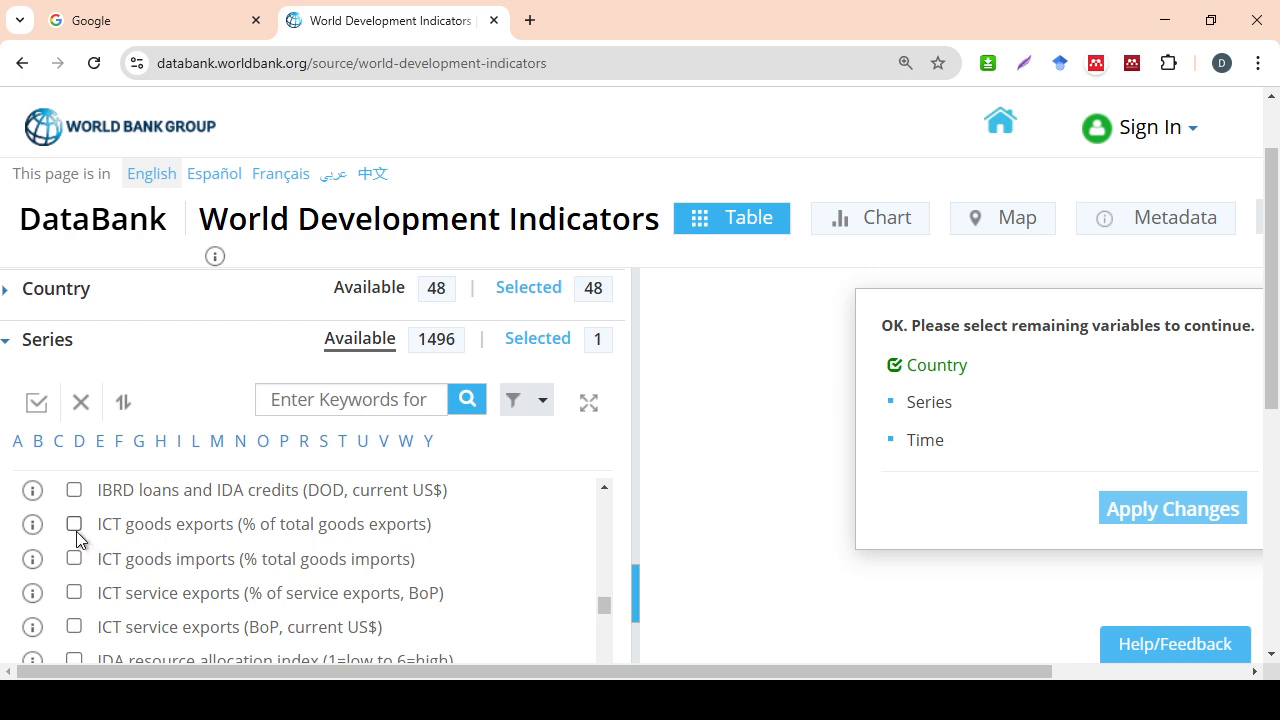
pyautogui.click(74, 524)
# Step: Add Unemployment with advanced education (% of total labor force with advanced education) to the selected series and collapse the series list
pyautogui.click(349, 443)
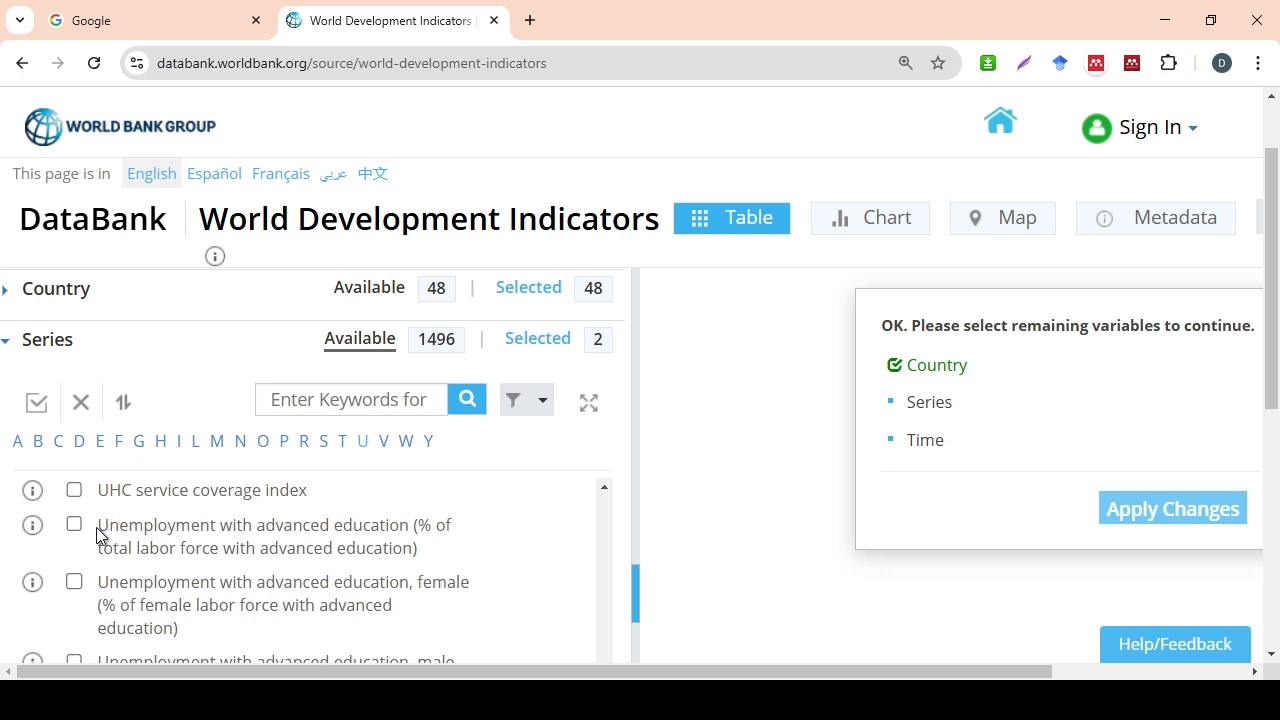
pyautogui.click(74, 524)
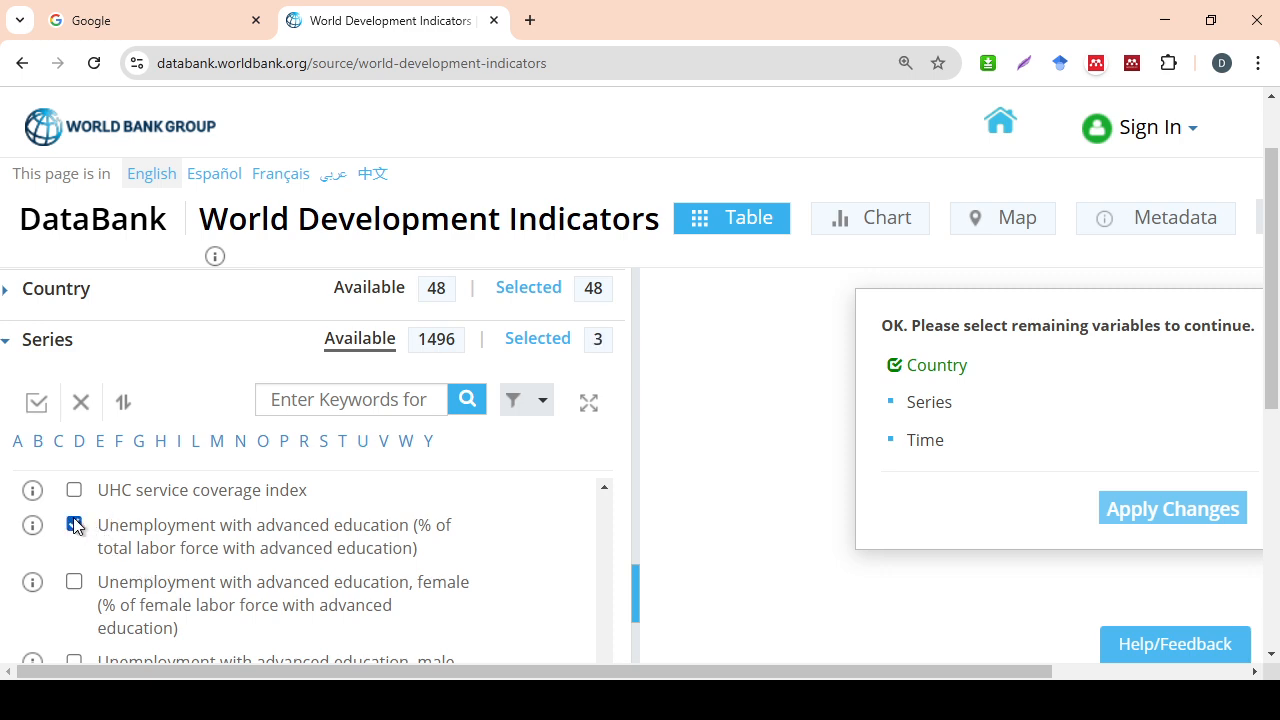
pyautogui.click(8, 341)
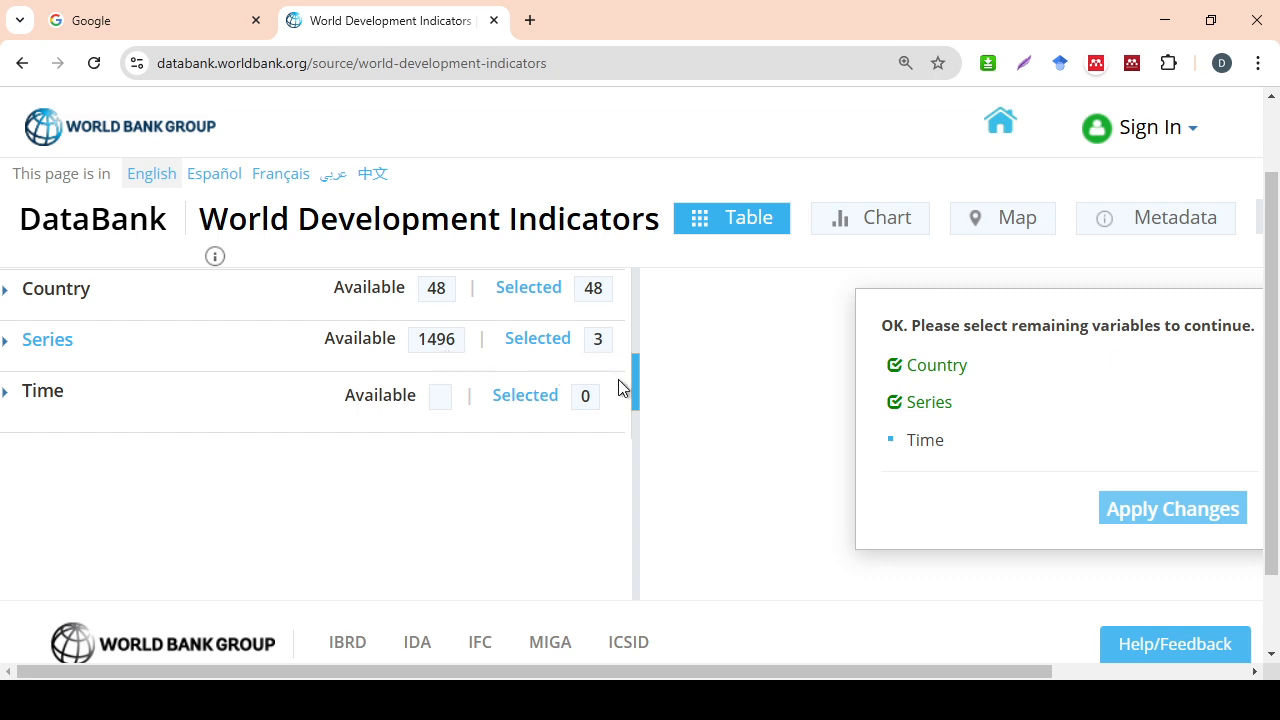
pyautogui.click(868, 699)
pyautogui.click(868, 699)
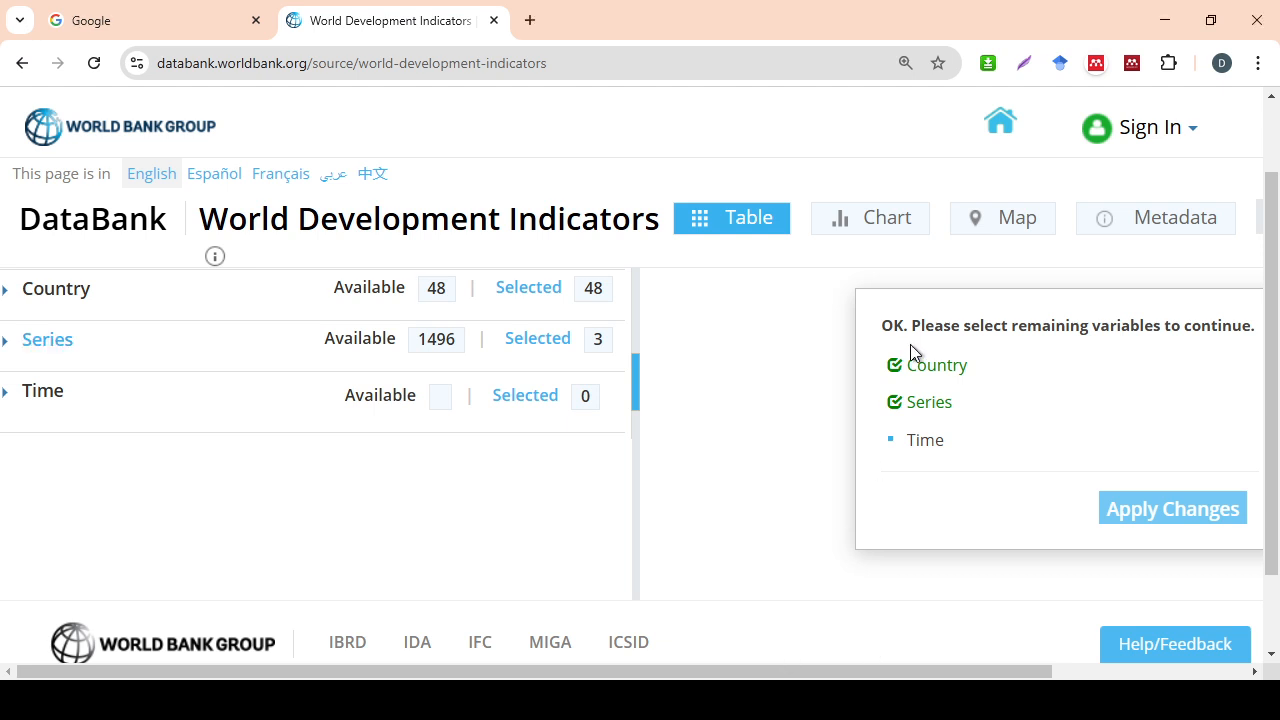
# Step: Select the 15 most recent years, 2009 to 2023, as the report's time range and collapse the time list
pyautogui.click(10, 398)
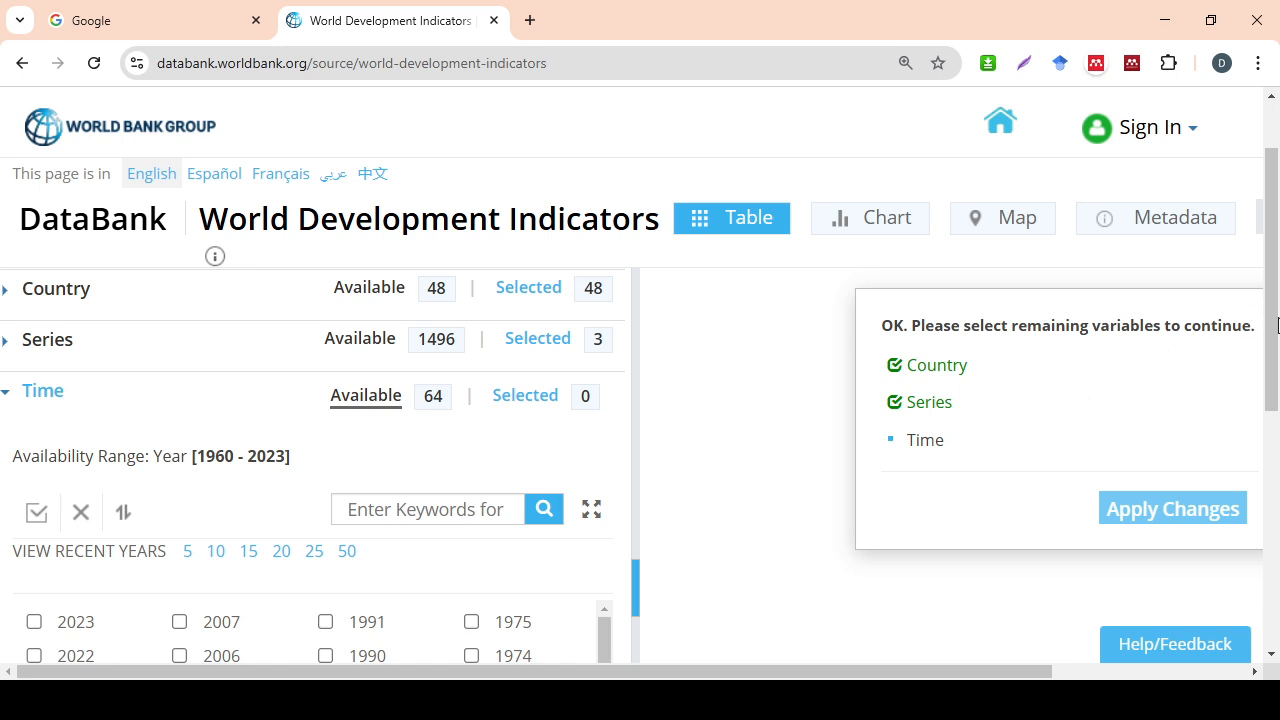
pyautogui.moveTo(1278, 326); pyautogui.dragTo(1278, 434)
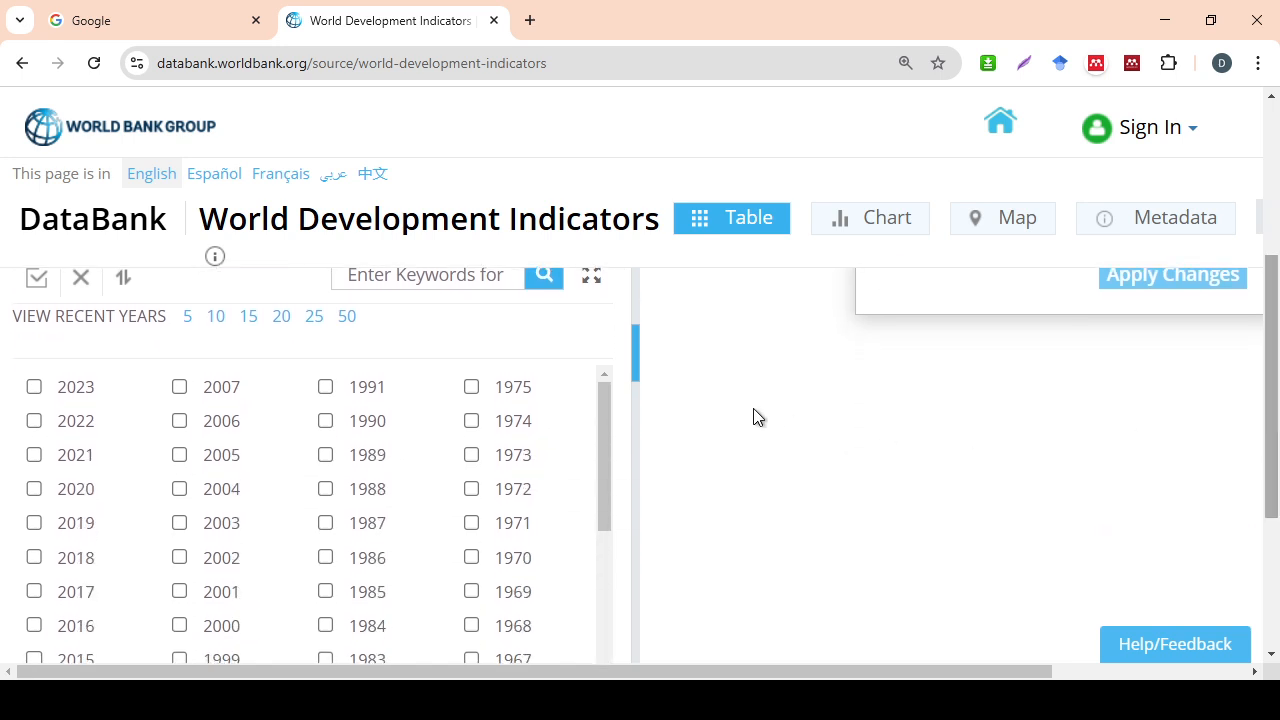
pyautogui.click(248, 318)
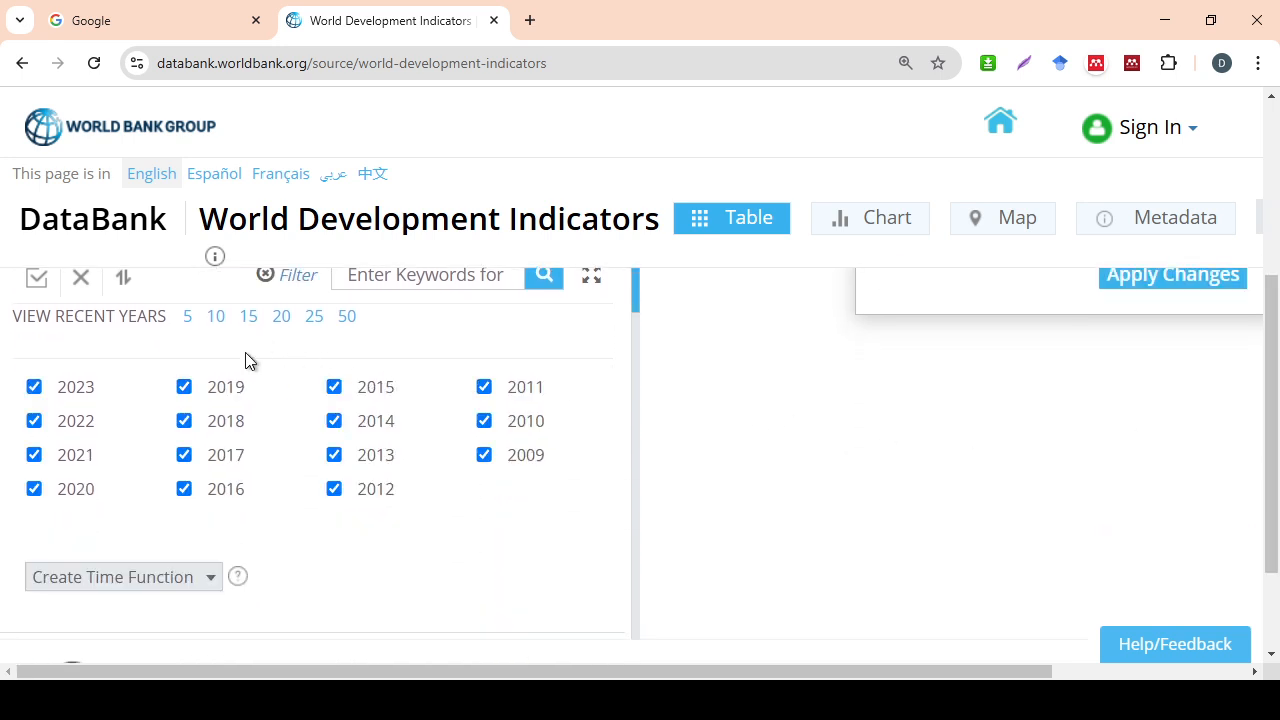
pyautogui.click(352, 322)
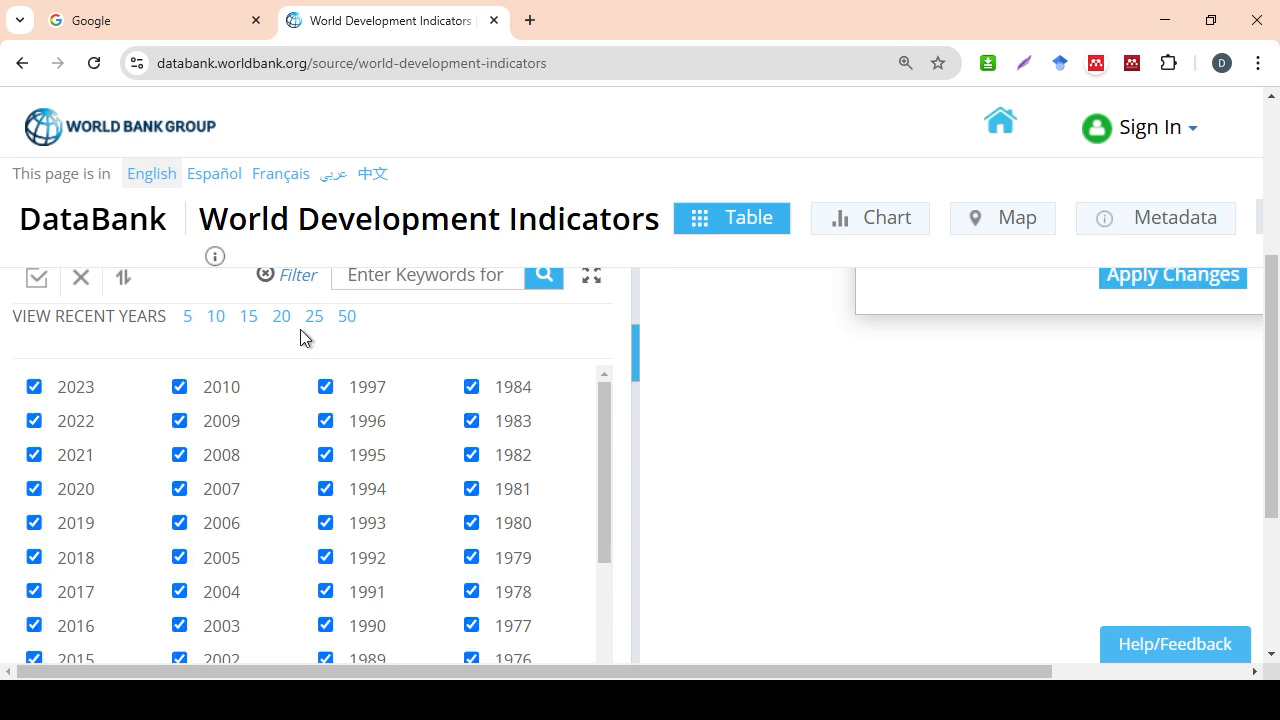
pyautogui.click(250, 320)
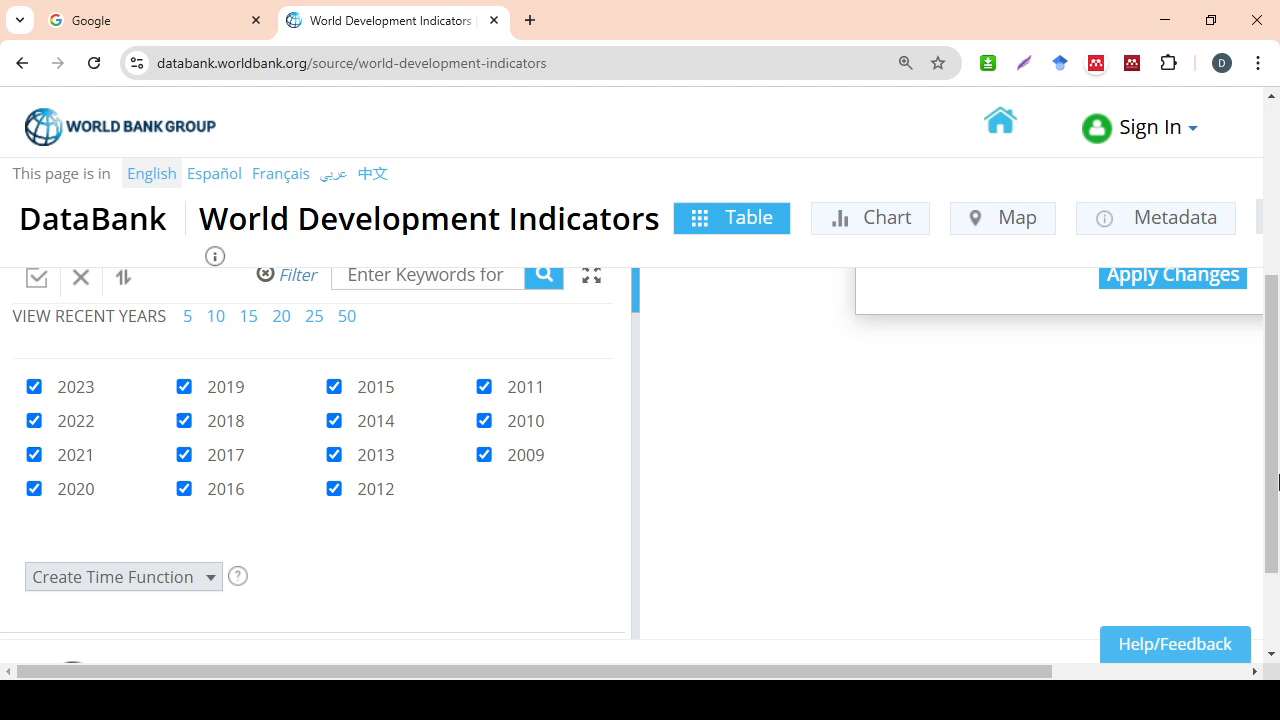
pyautogui.scroll(2, 1270, 482)
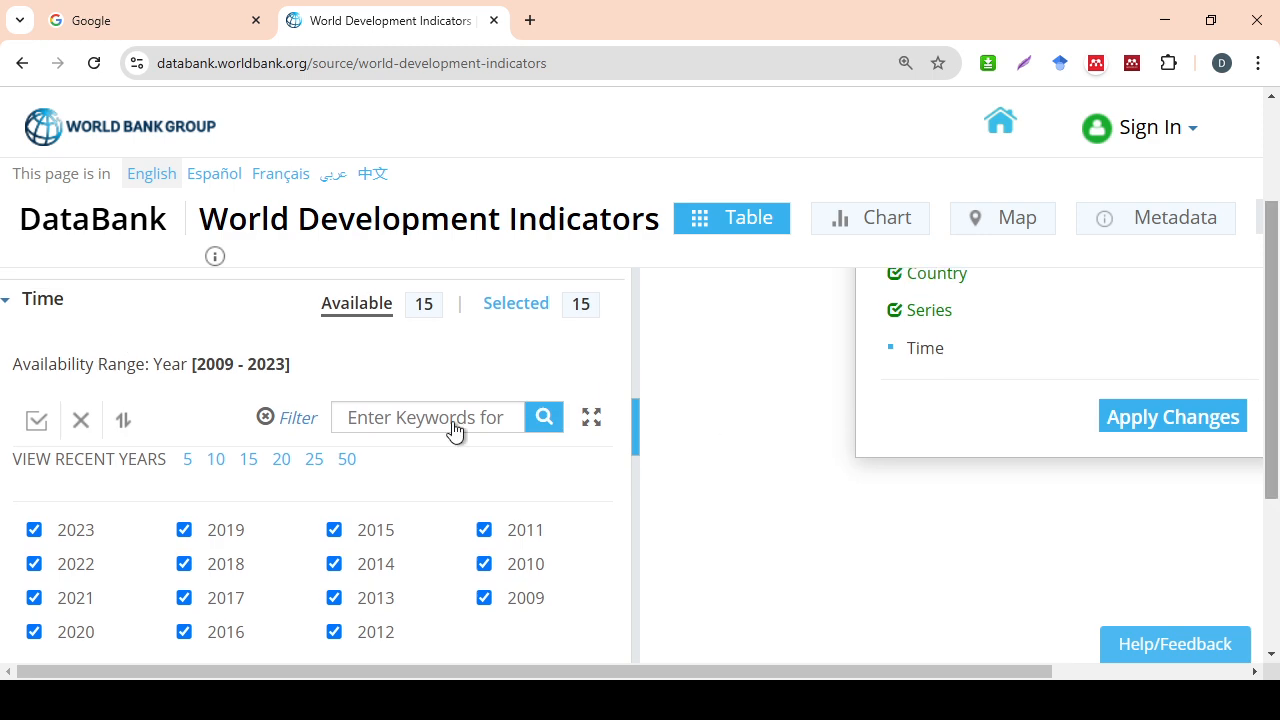
pyautogui.click(52, 327)
pyautogui.moveTo(1269, 477); pyautogui.dragTo(1278, 345)
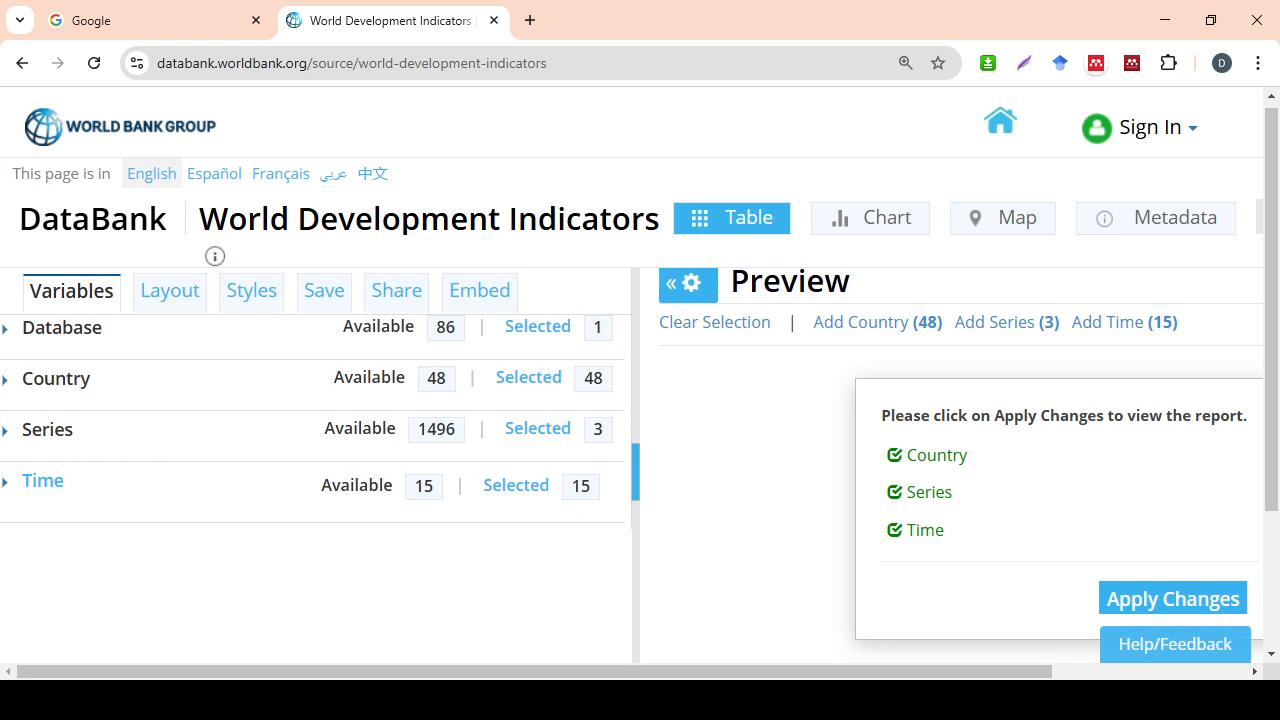
# Step: Set Country to Row in the report's custom orientation layout, keeping Time as Column and Series as Row
pyautogui.click(848, 698)
pyautogui.click(168, 296)
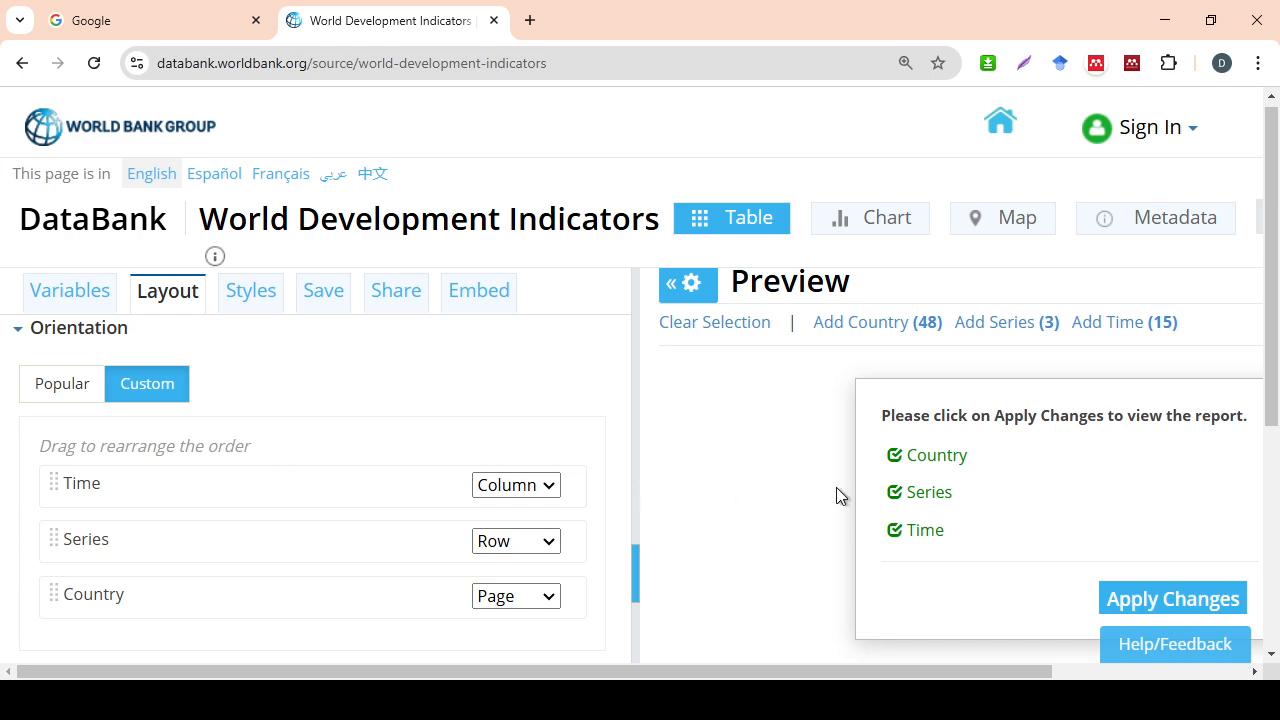
pyautogui.moveTo(1277, 286)
pyautogui.mouseDown()
pyautogui.moveTo(1277, 352)
pyautogui.moveTo(1278, 325)
pyautogui.mouseUp()
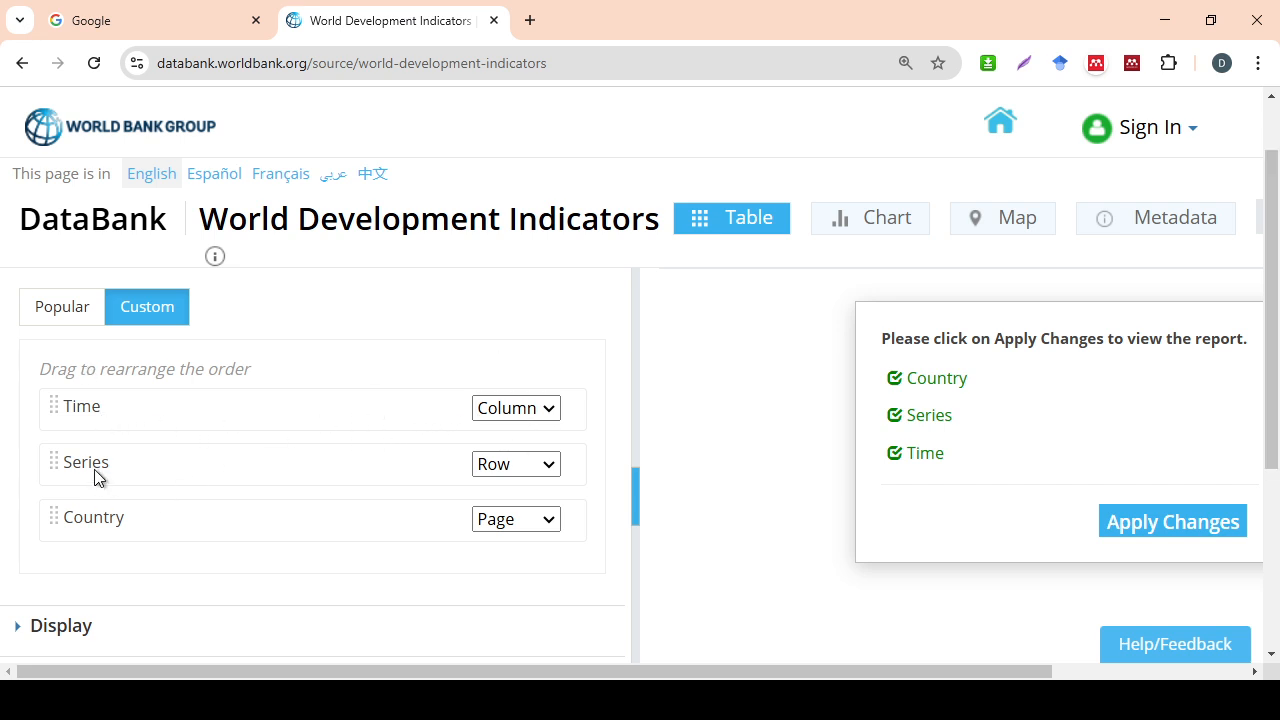
pyautogui.click(538, 524)
pyautogui.click(511, 594)
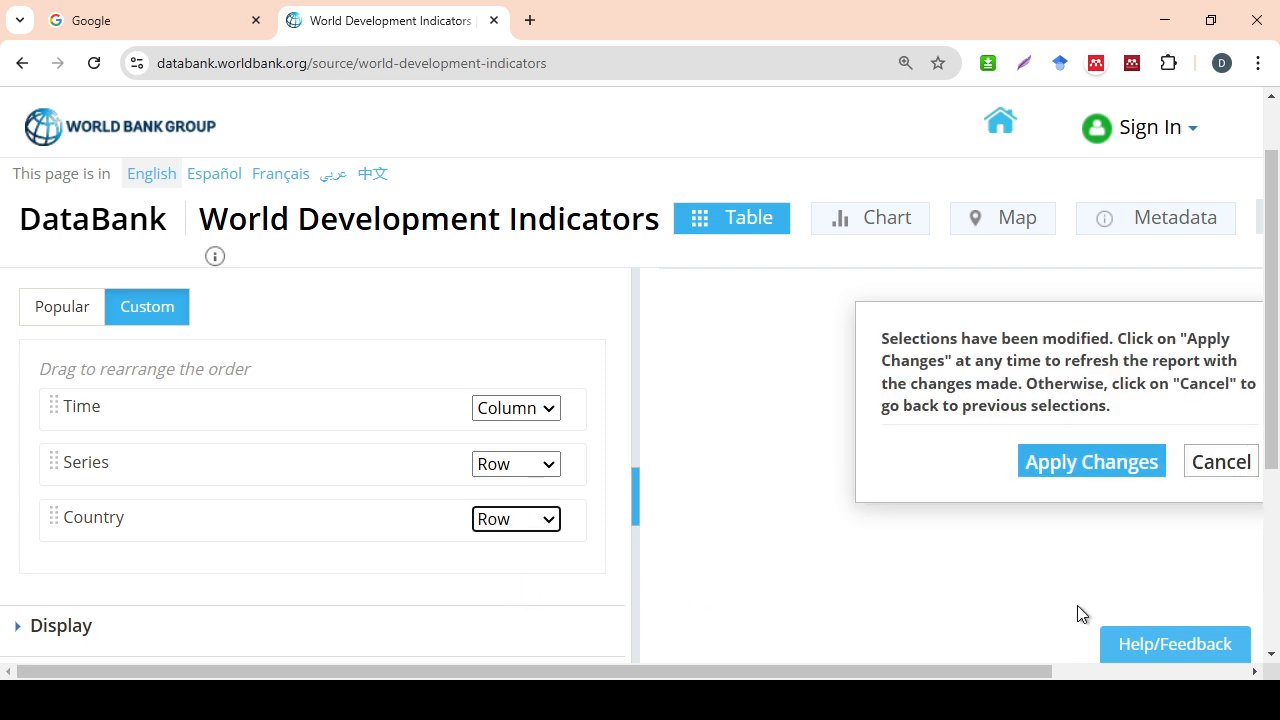
# Step: Apply the layout changes to the report and download the resulting table as an Excel file
pyautogui.click(872, 700)
pyautogui.click(872, 699)
pyautogui.click(856, 490)
pyautogui.click(874, 699)
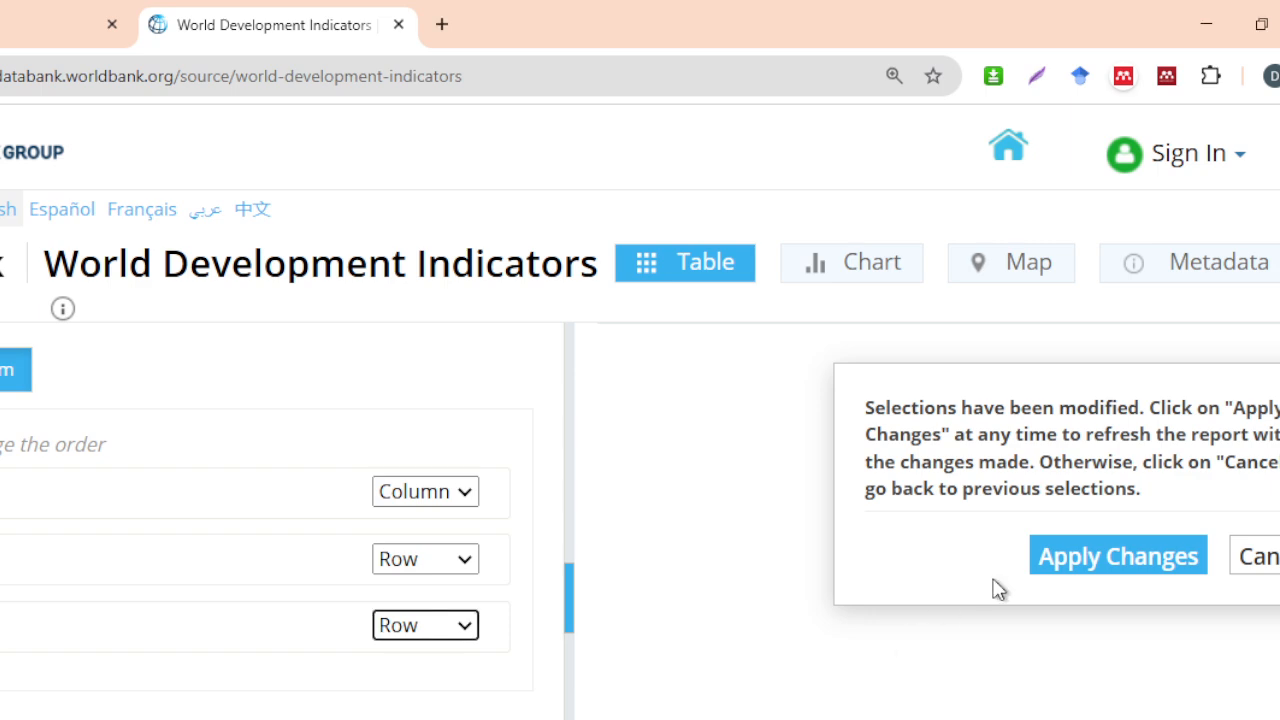
pyautogui.click(1060, 557)
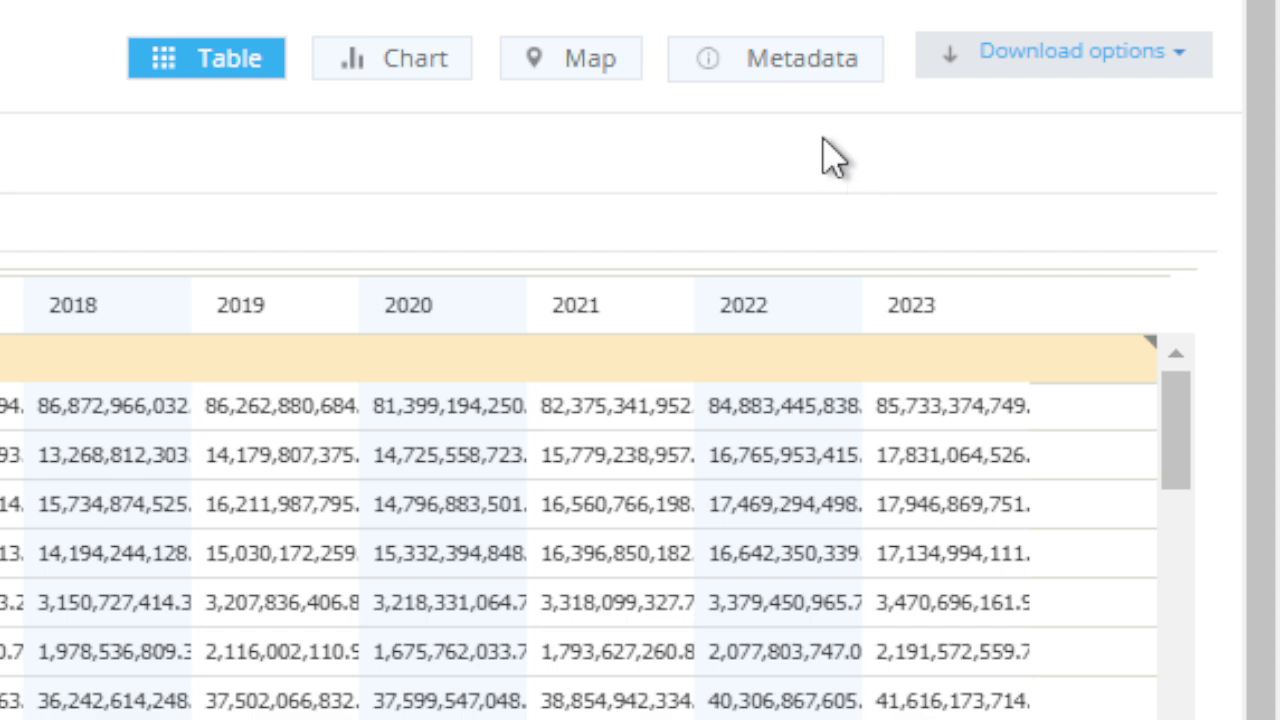
pyautogui.click(1196, 56)
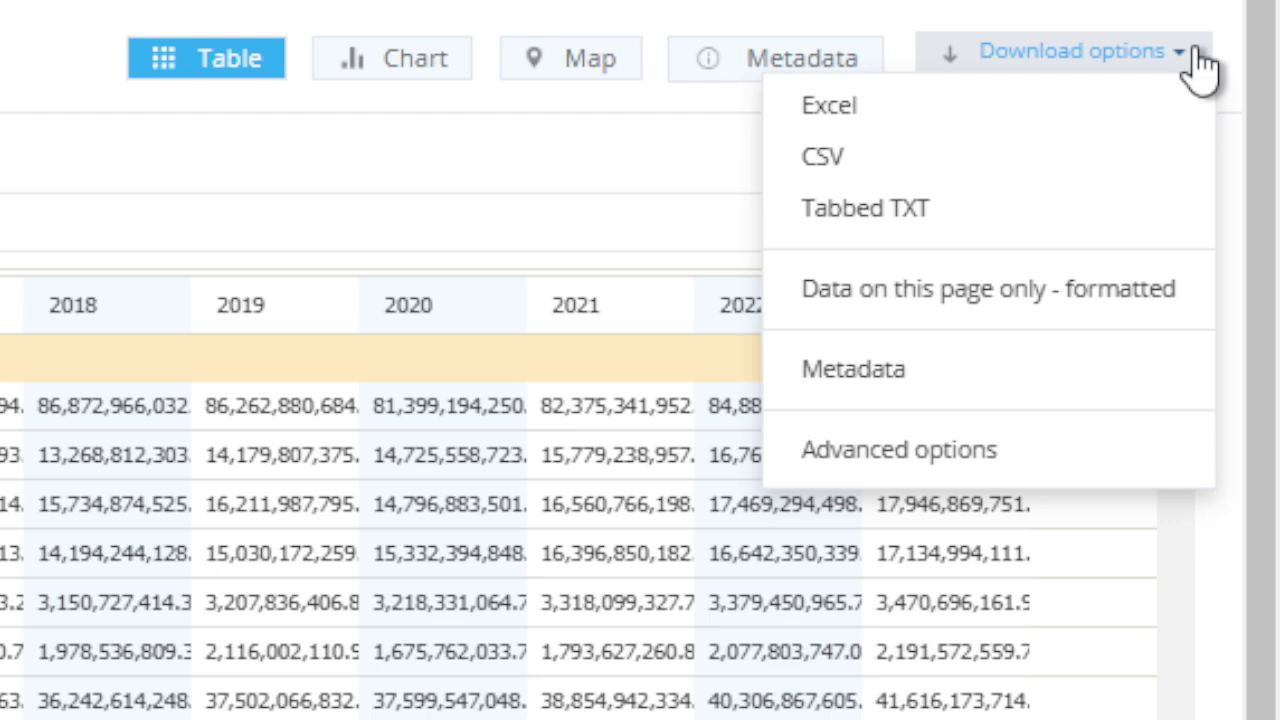
pyautogui.click(942, 138)
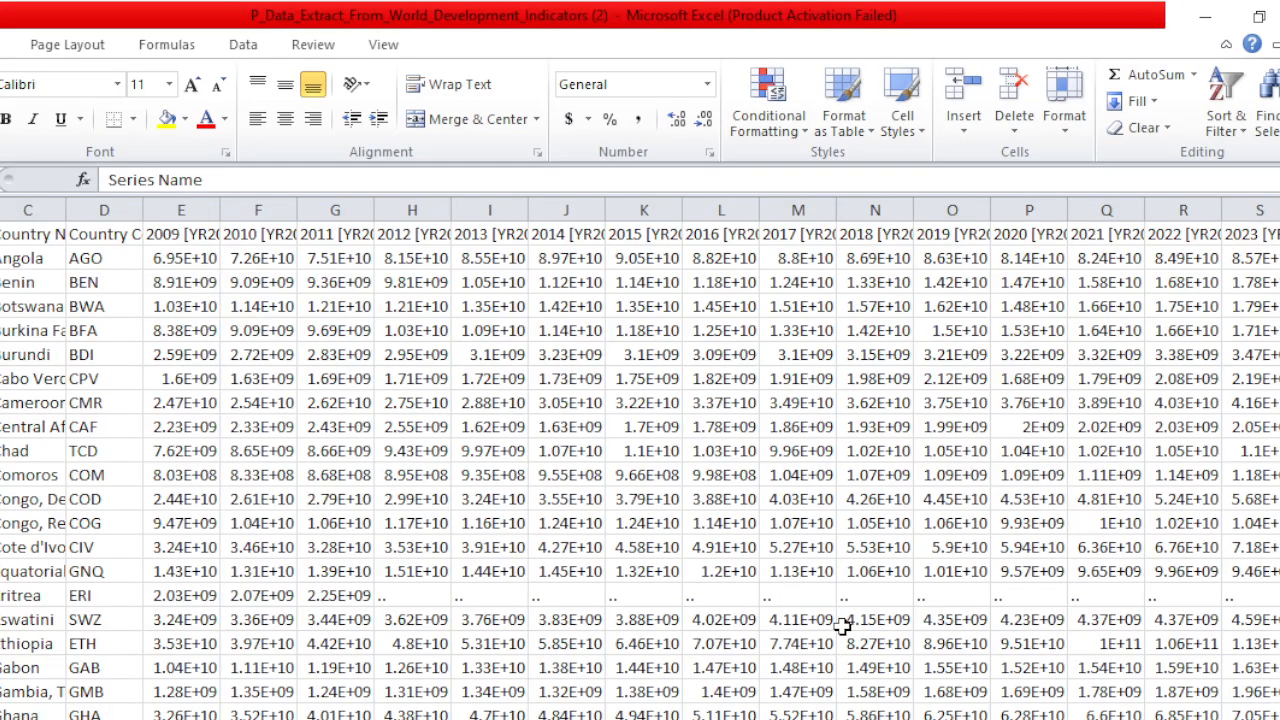
# Step: Examine the series code, country name, country code and 2009 column headers of the downloaded extract in Excel
pyautogui.scroll(2, 842, 627)
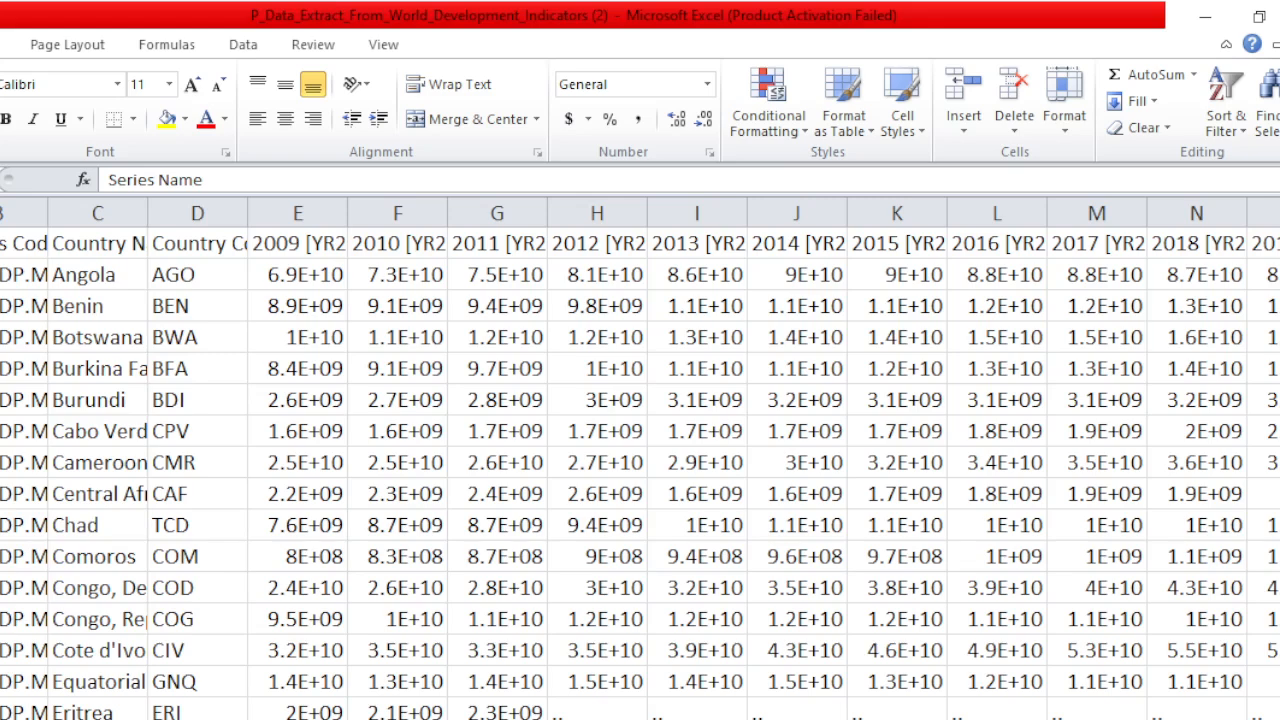
pyautogui.scroll(1, 640, 458)
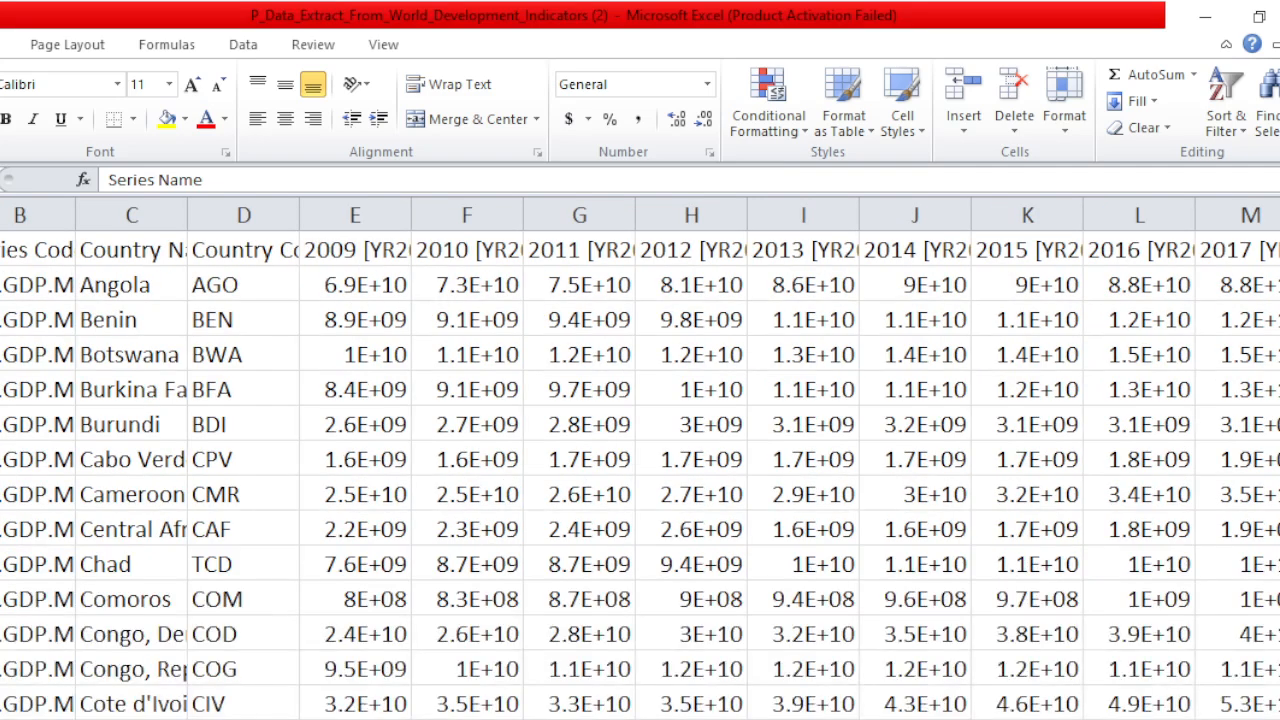
pyautogui.click(28, 255)
pyautogui.click(122, 285)
pyautogui.click(200, 251)
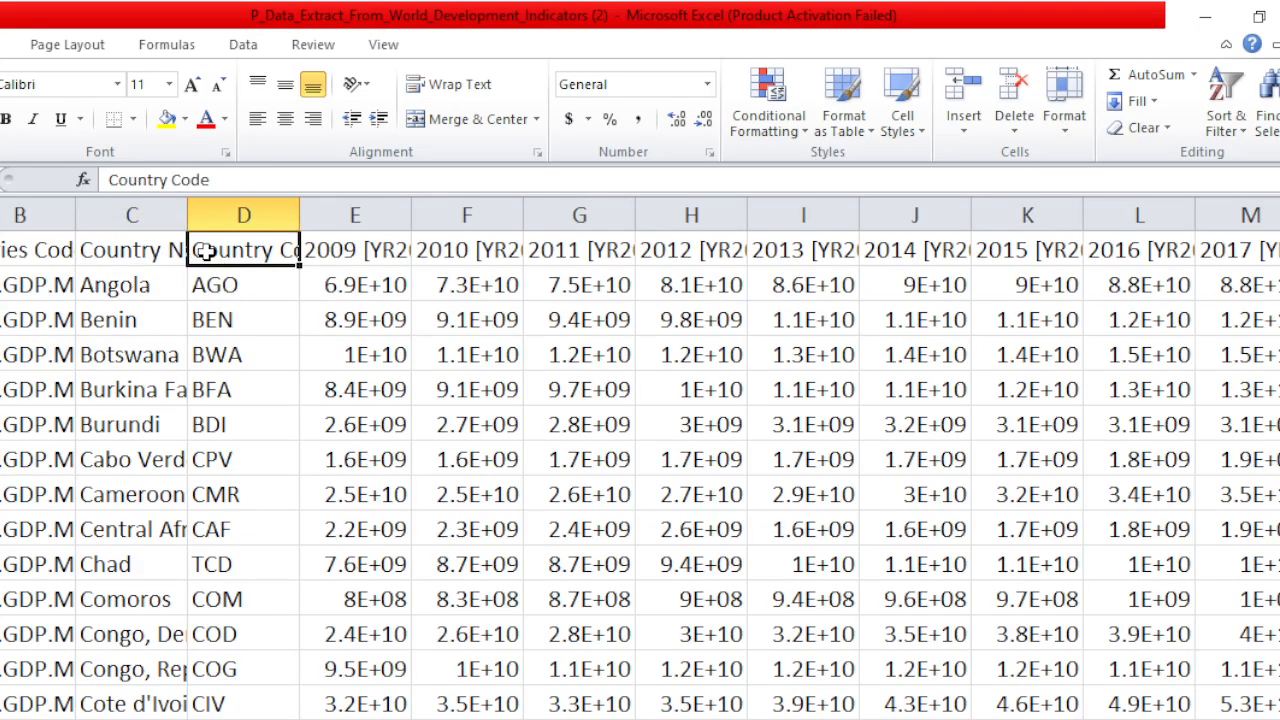
pyautogui.click(354, 251)
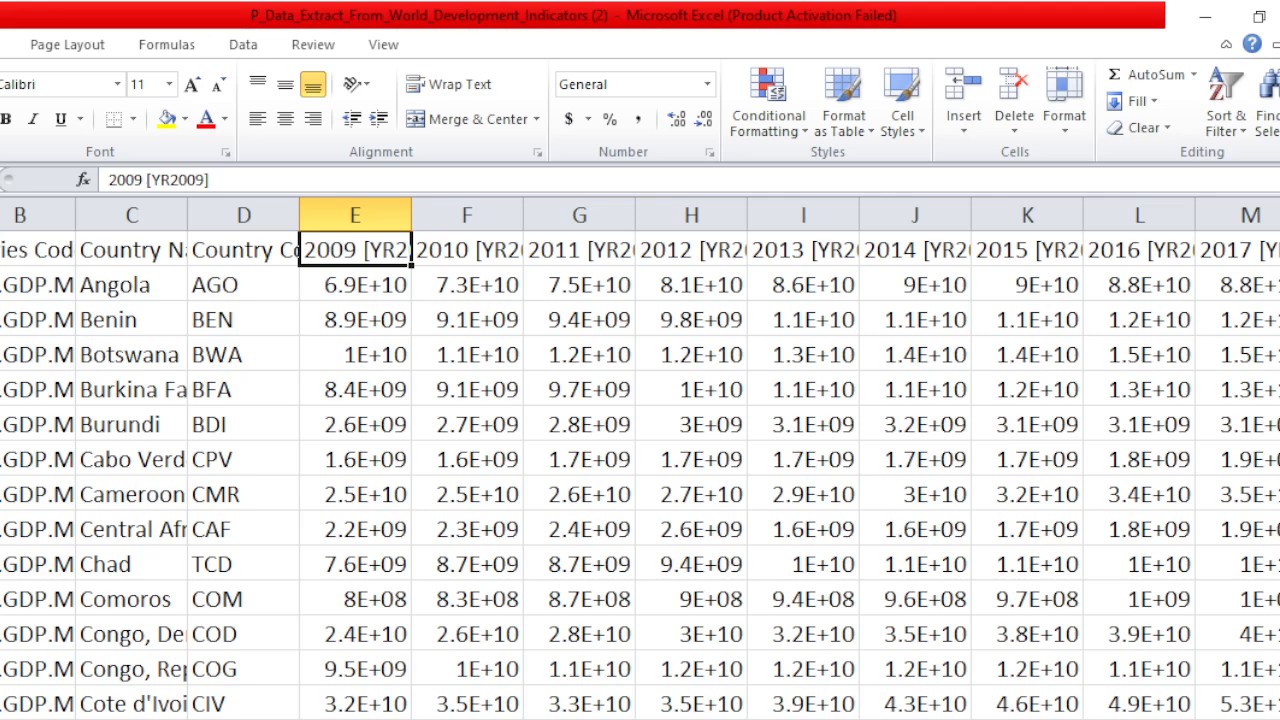
pyautogui.click(846, 718)
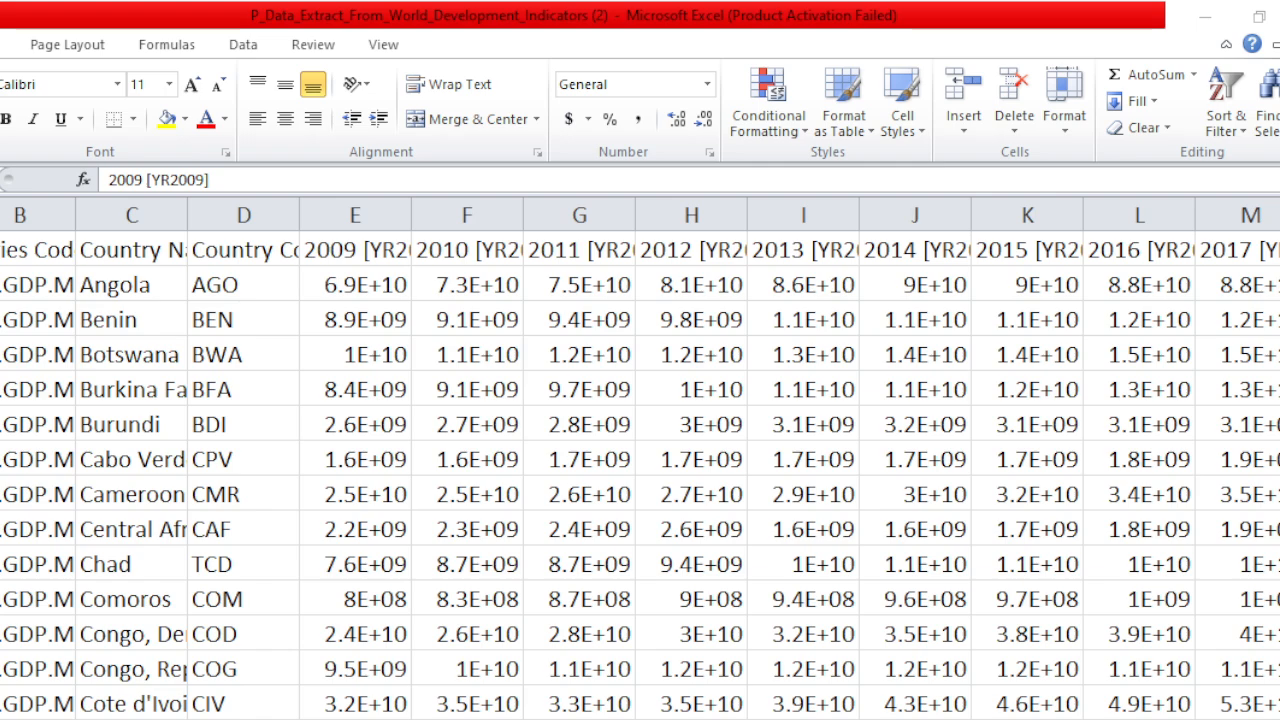
pyautogui.click(855, 506)
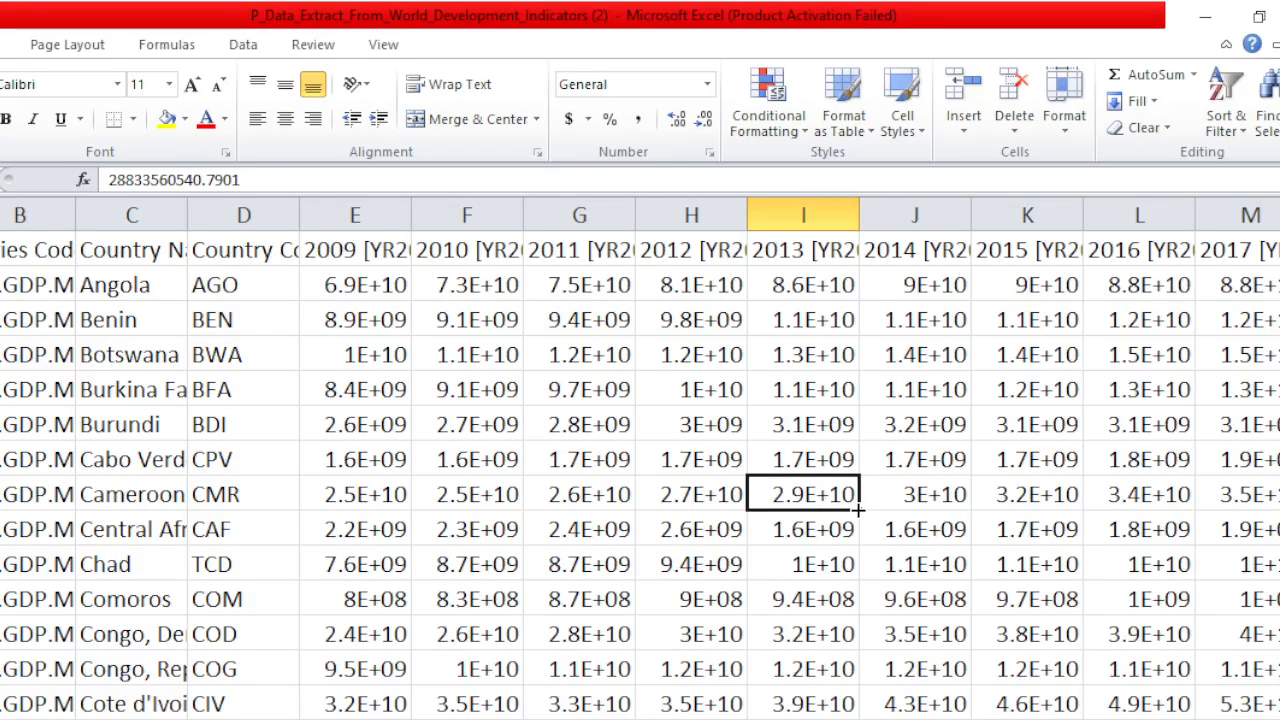
pyautogui.click(885, 462)
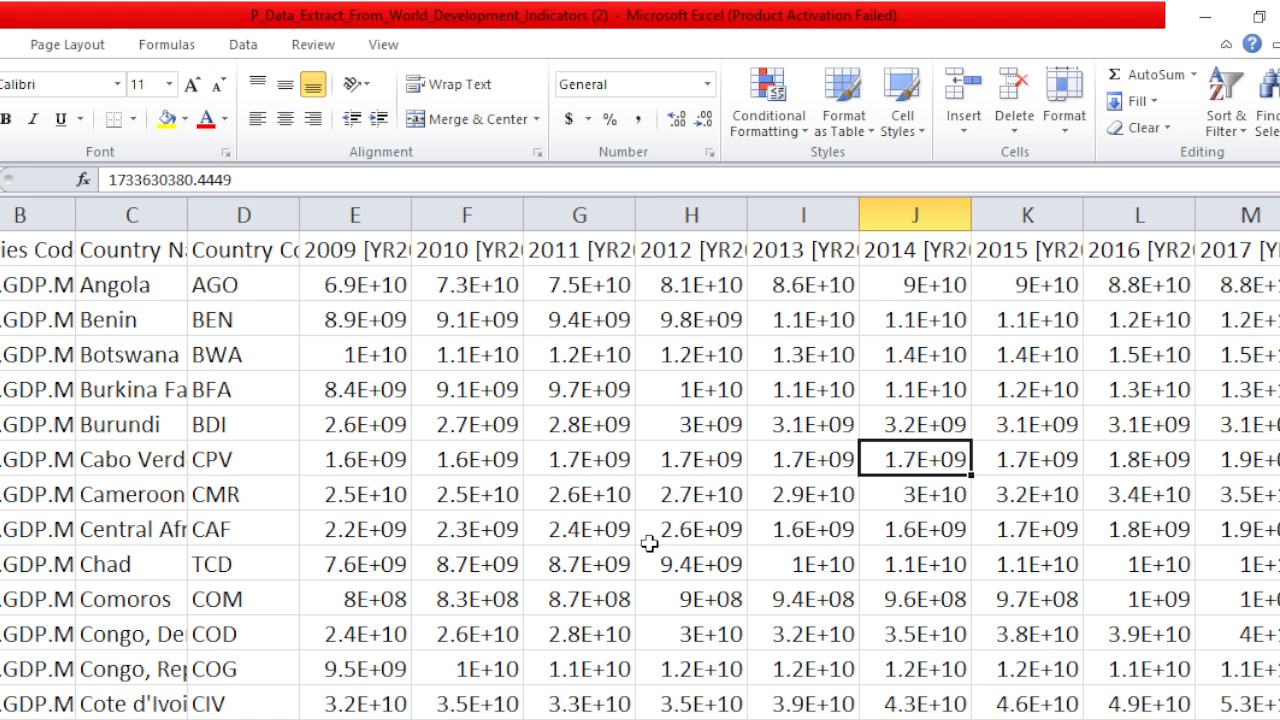
pyautogui.click(676, 590)
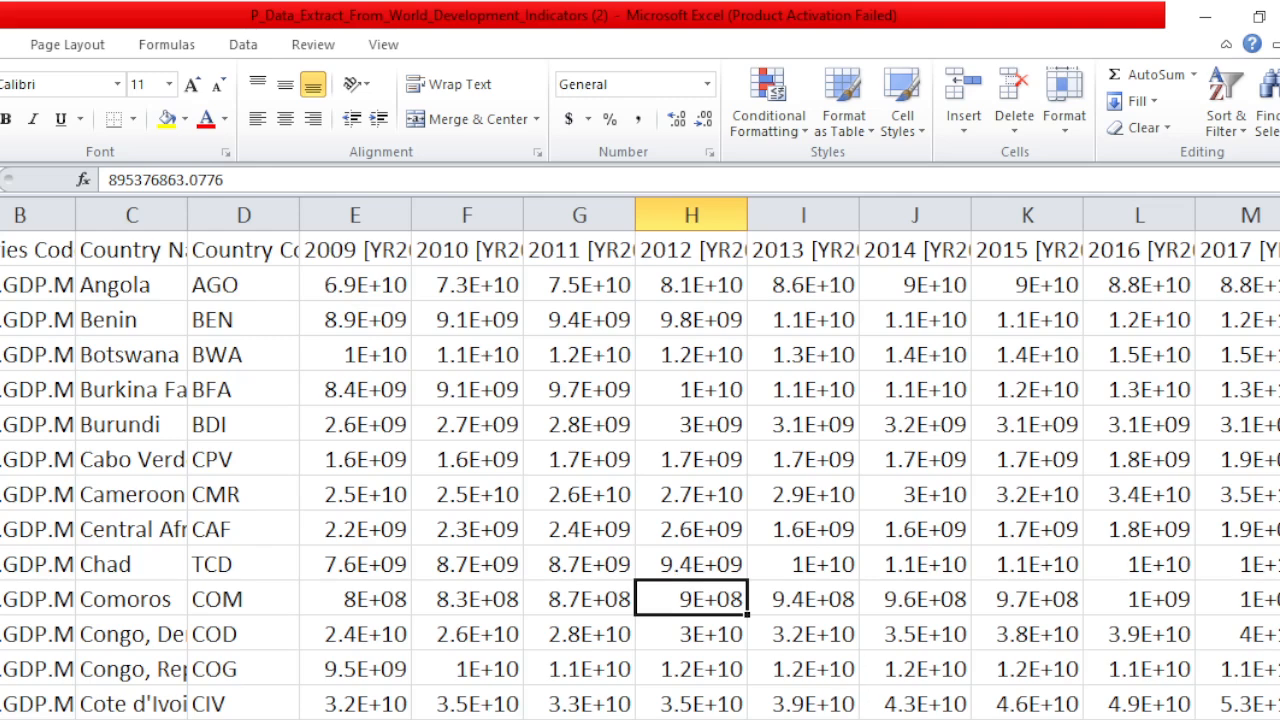
pyautogui.hotkey('alt', 'Tab')
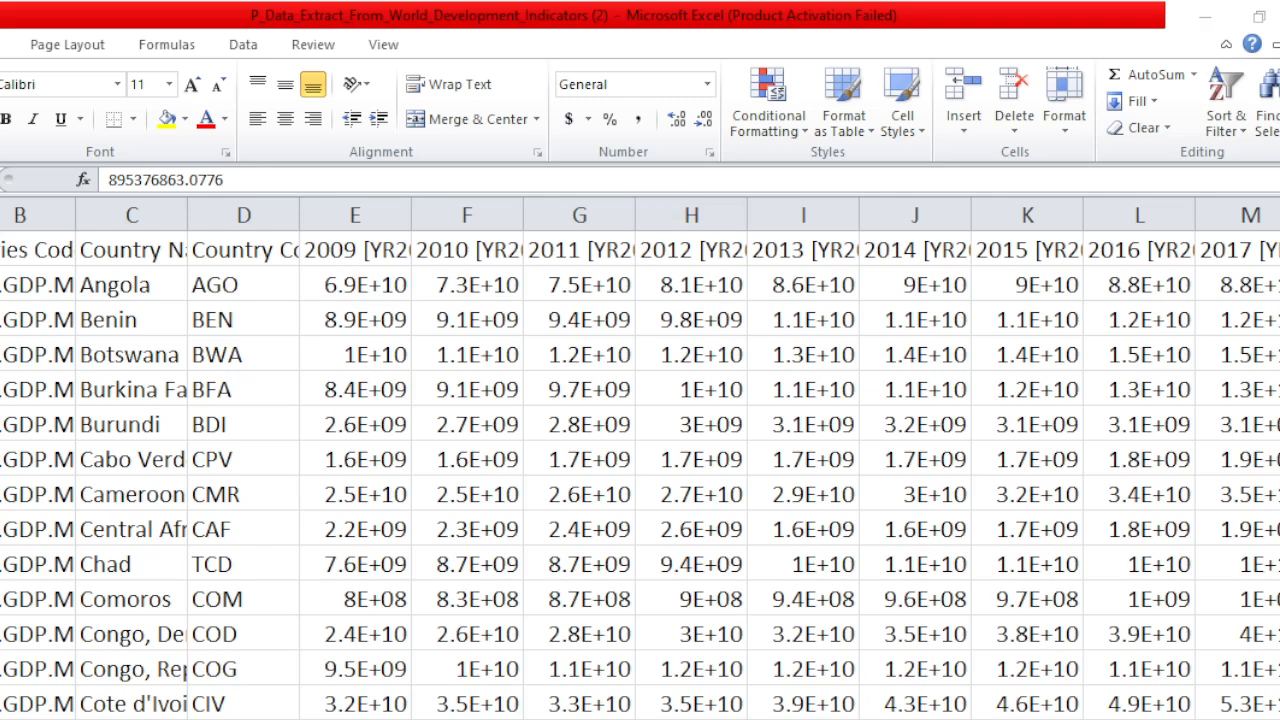